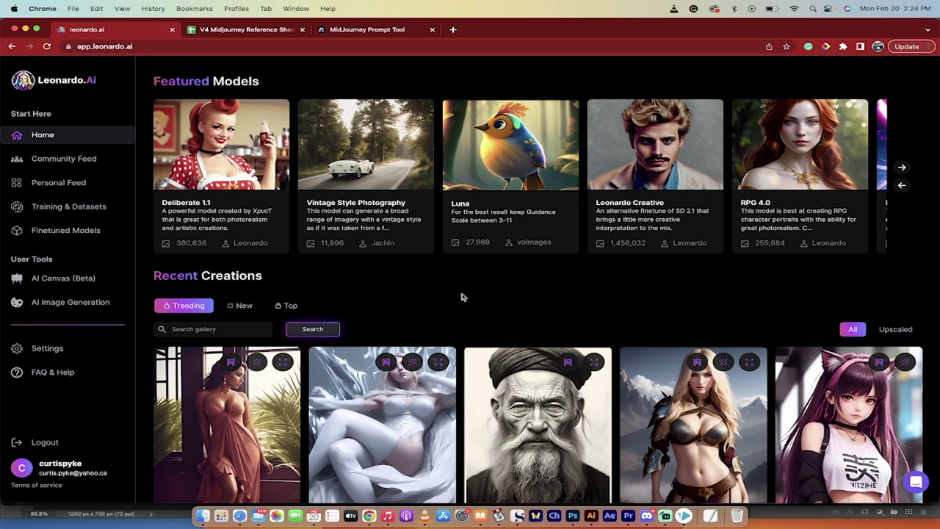
Step: View the Midjourney Bot's upscaled bulldogs-playing-poker image enlarged in Discord, then return to Leonardo.Ai
click(647, 518)
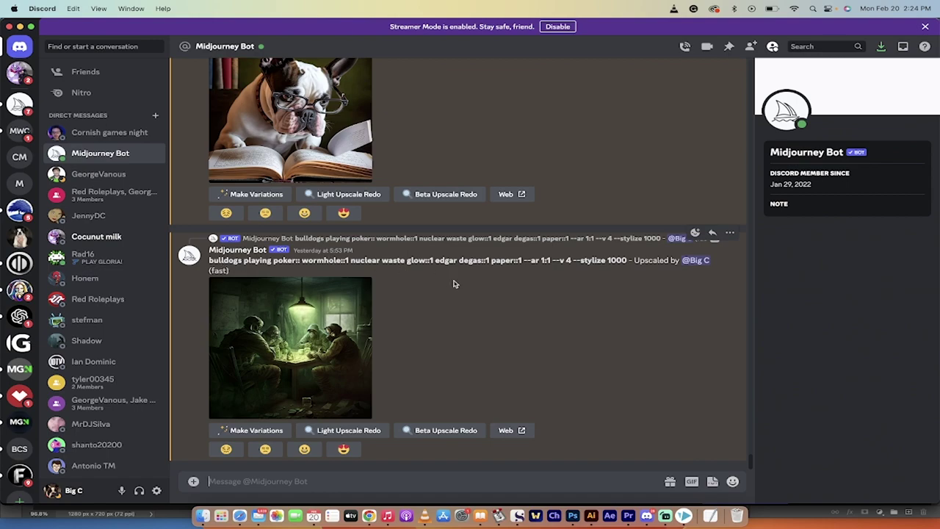
click(293, 335)
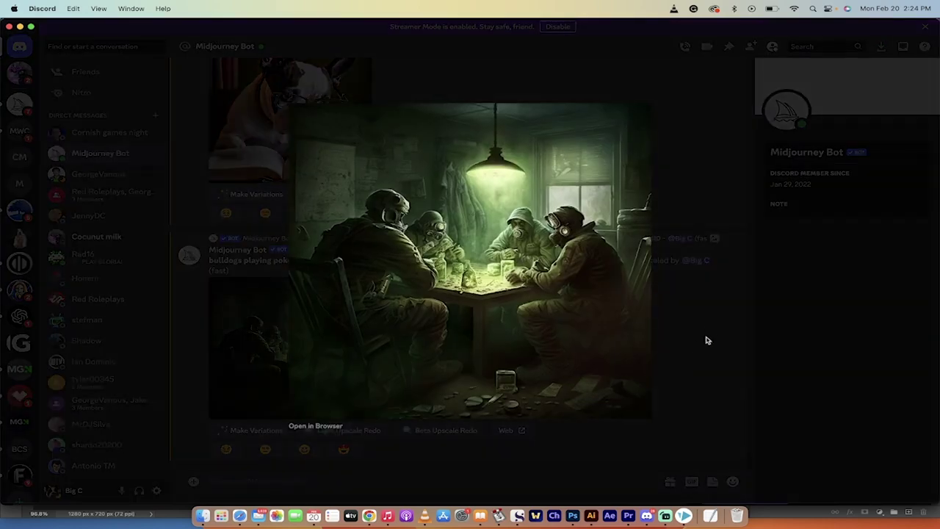
click(689, 315)
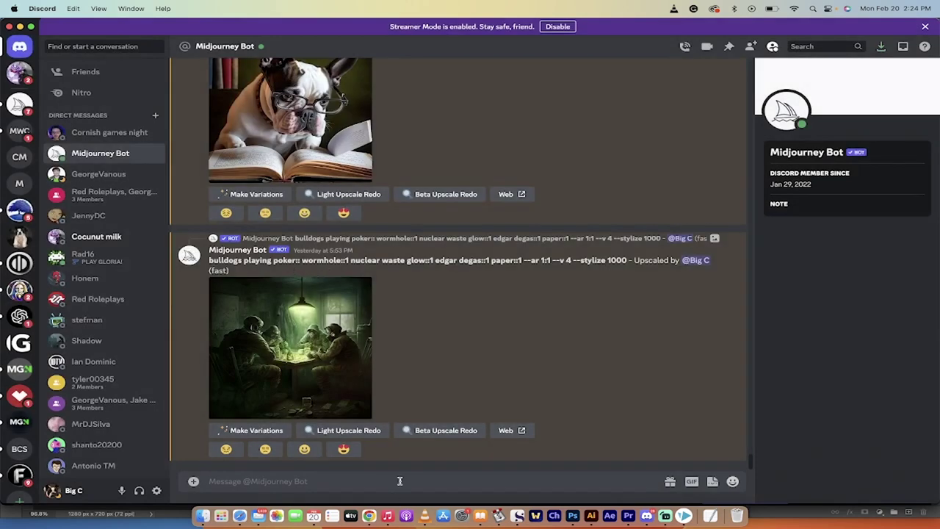
click(369, 516)
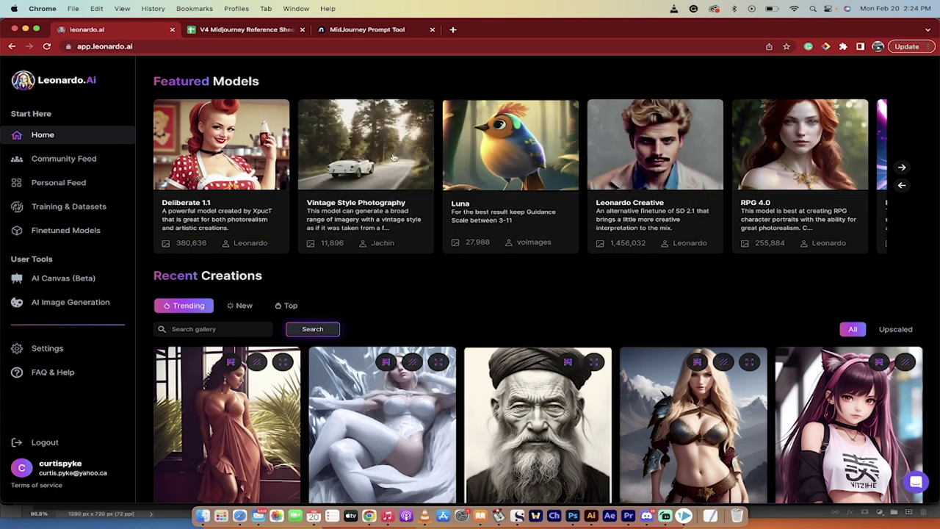
Step: Open the RPG 4.0 featured model and scroll through its description, base model and sample images
click(790, 187)
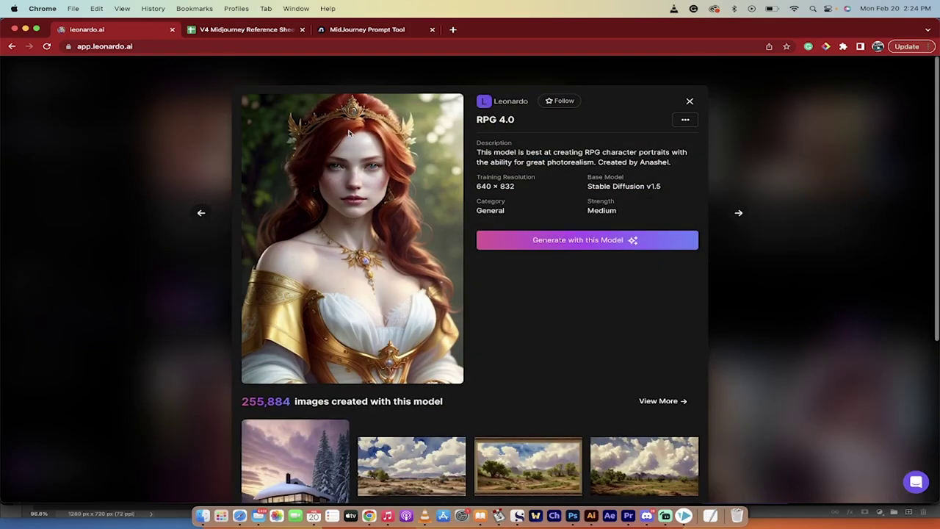
scroll(336, 191, down, 2)
scroll(335, 191, down, 3)
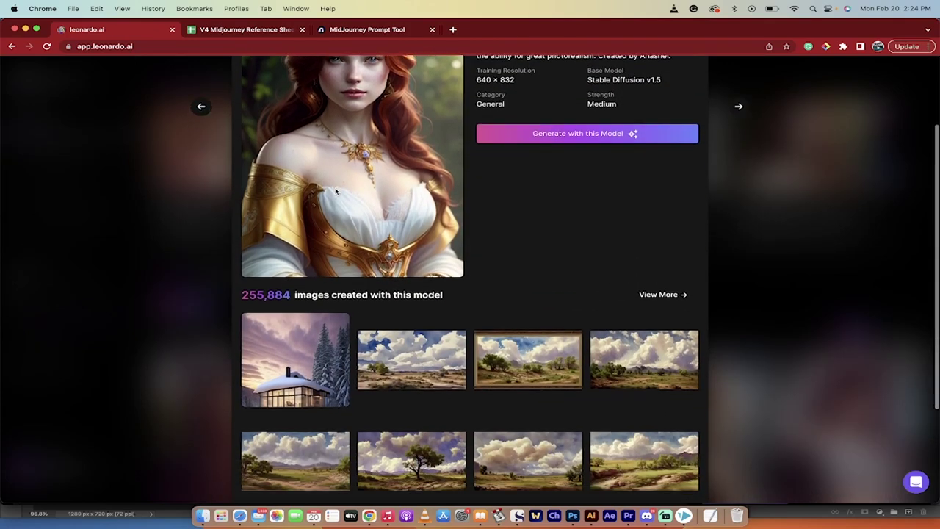
scroll(379, 189, up, 3)
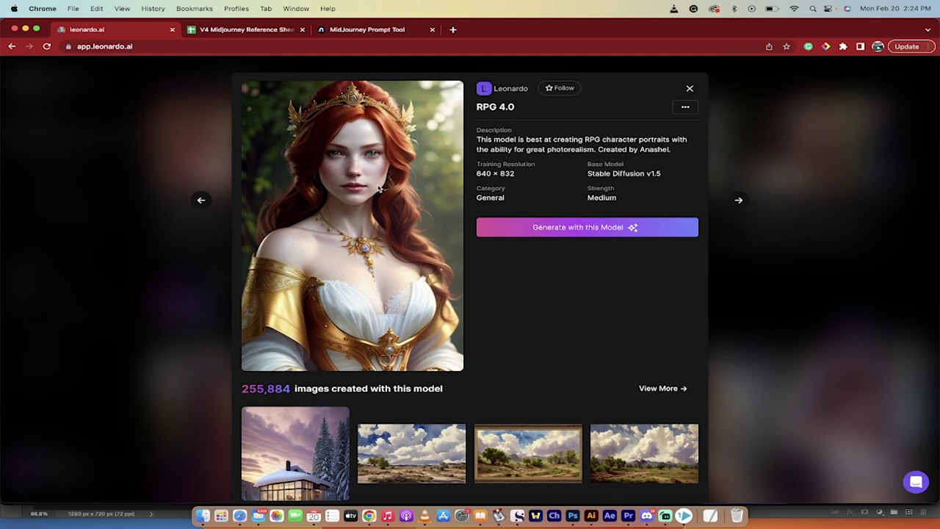
scroll(380, 189, down, 6)
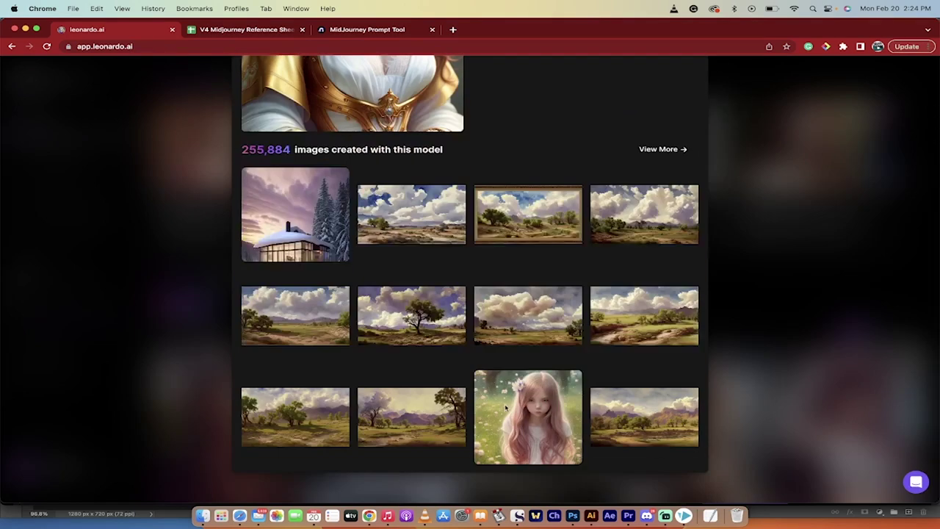
scroll(502, 228, up, 2)
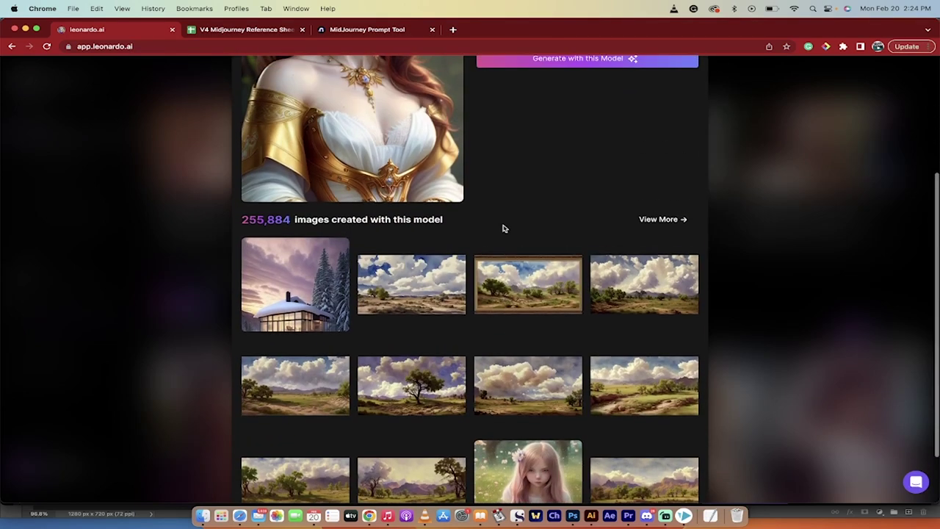
scroll(500, 239, up, 5)
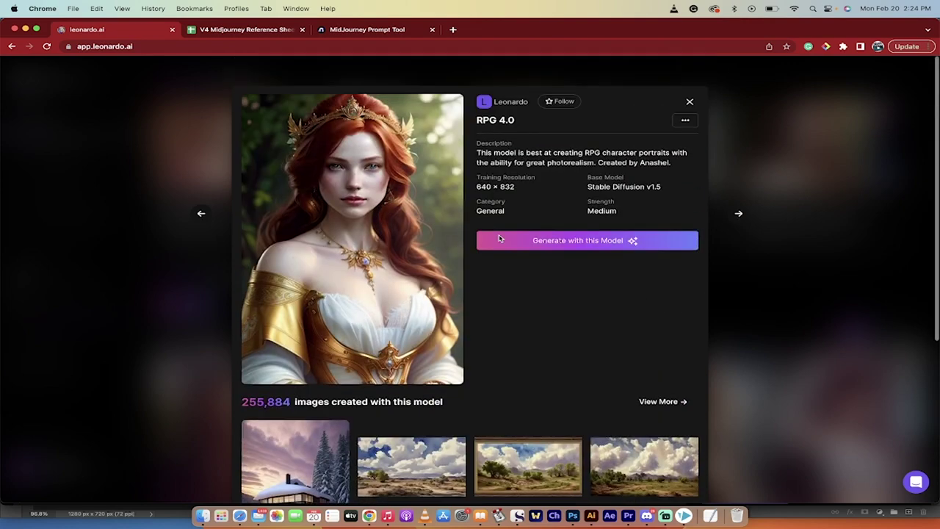
Step: Generate with RPG 4.0 and review its 640 × 832 settings, including the aspect ratio choices
click(562, 244)
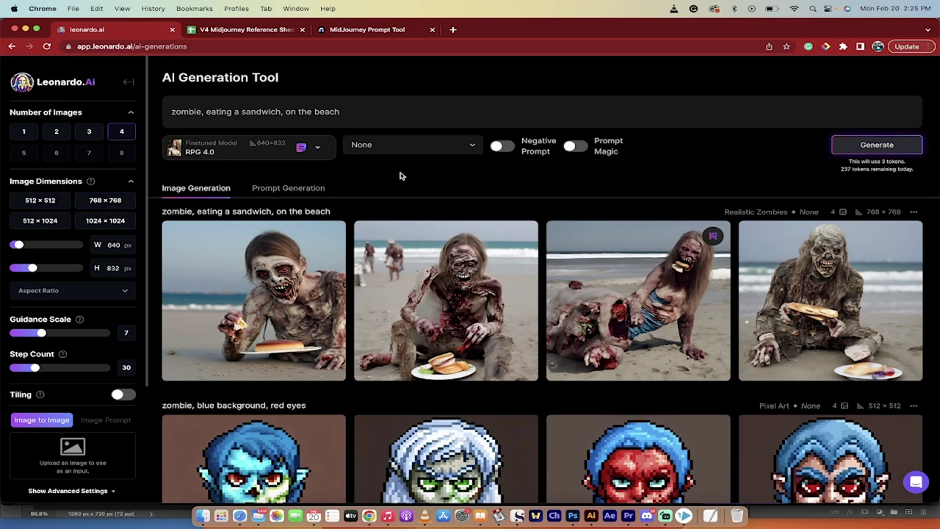
scroll(143, 218, down, 2)
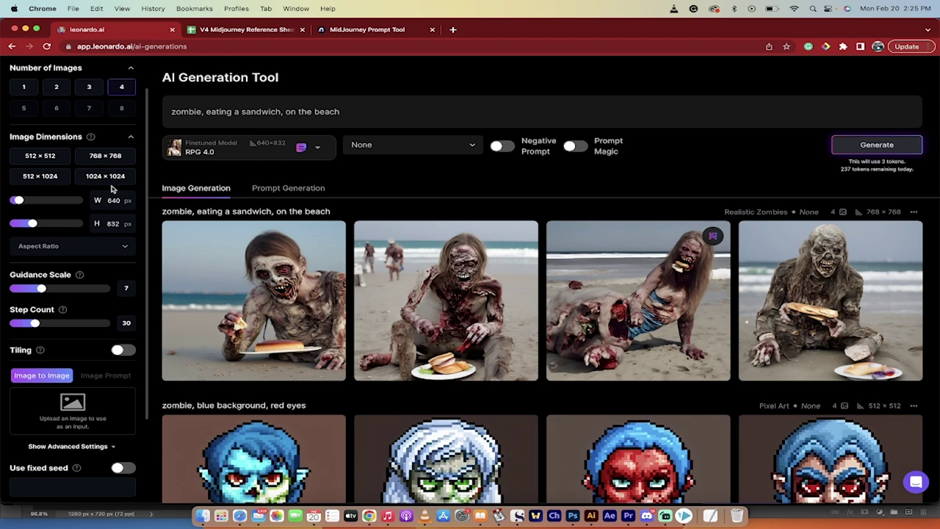
scroll(127, 222, down, 3)
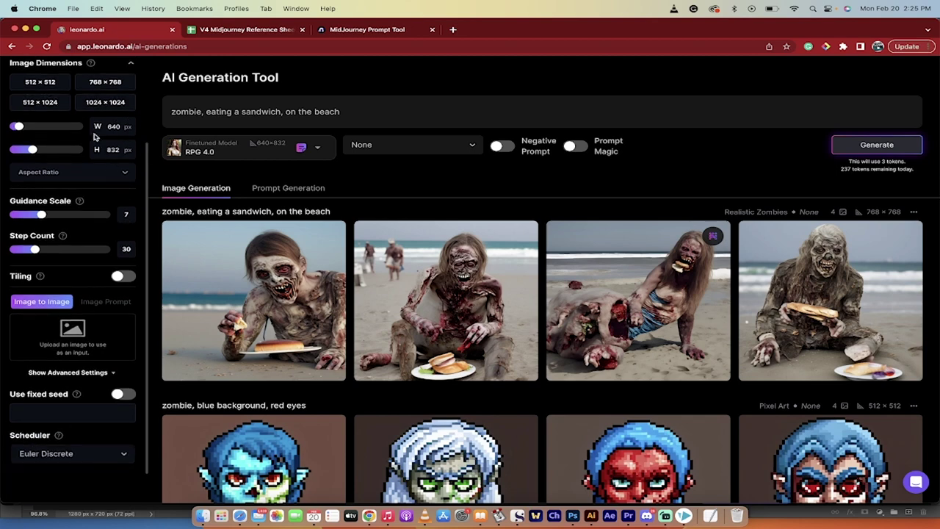
click(79, 173)
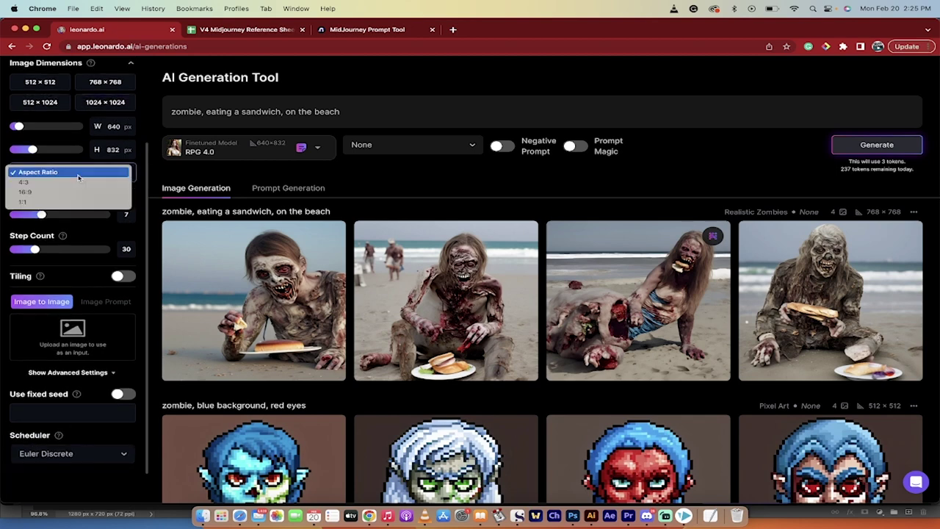
click(139, 179)
mouse_move(81, 202)
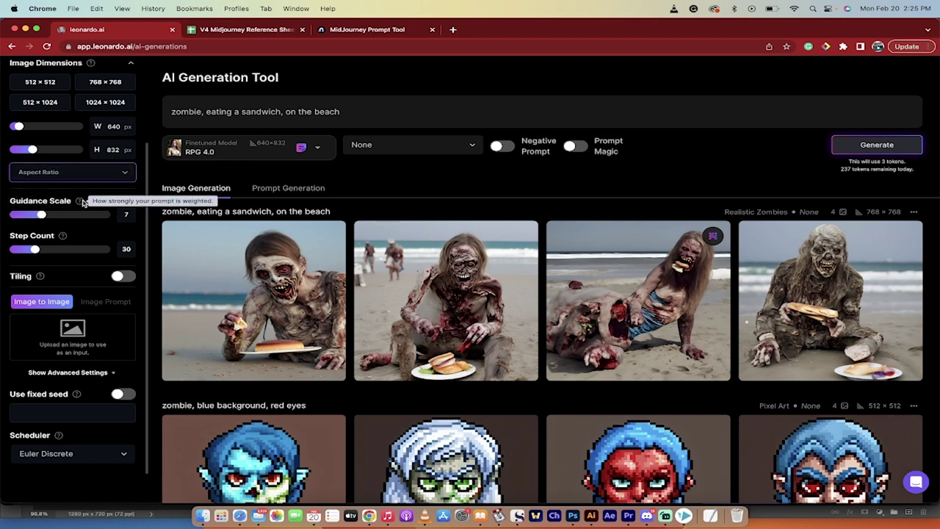
scroll(134, 230, up, 1)
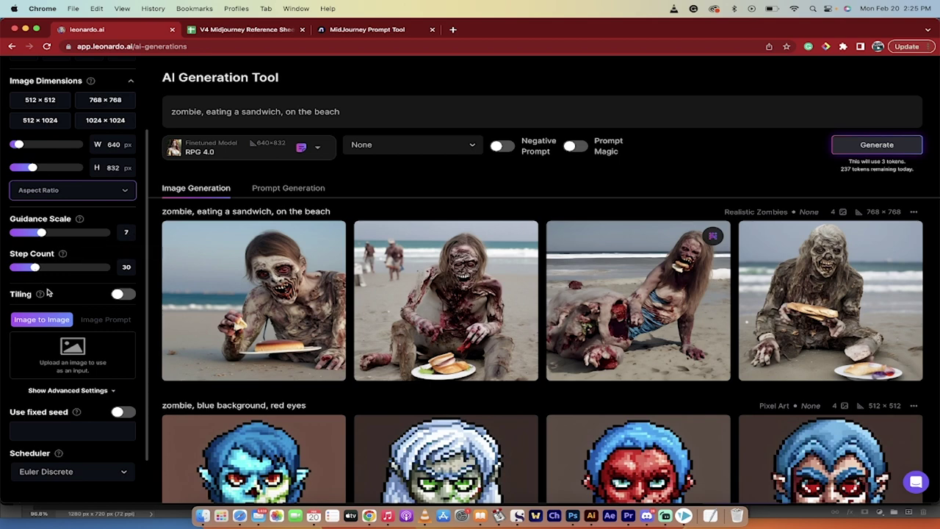
scroll(128, 324, down, 2)
scroll(125, 324, down, 1)
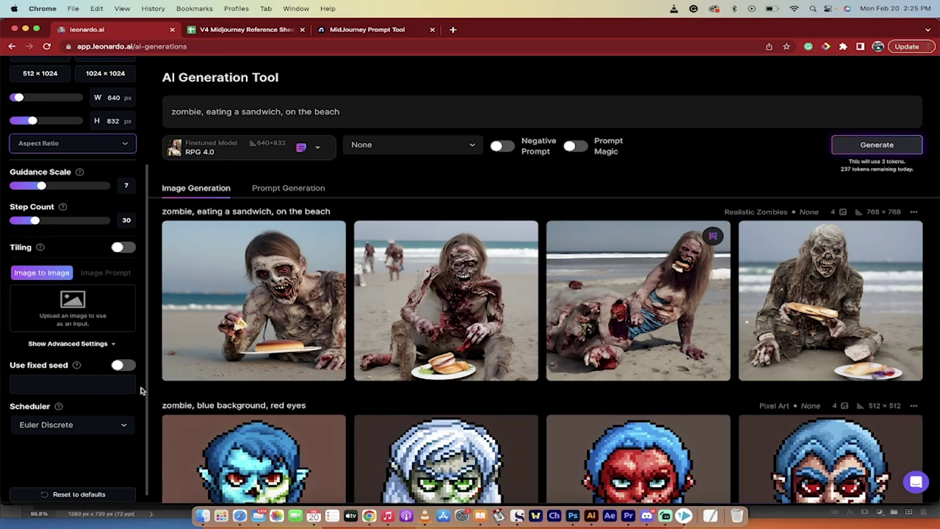
Step: Load Bee.png from the Pictures folder as the image-to-image input
click(74, 303)
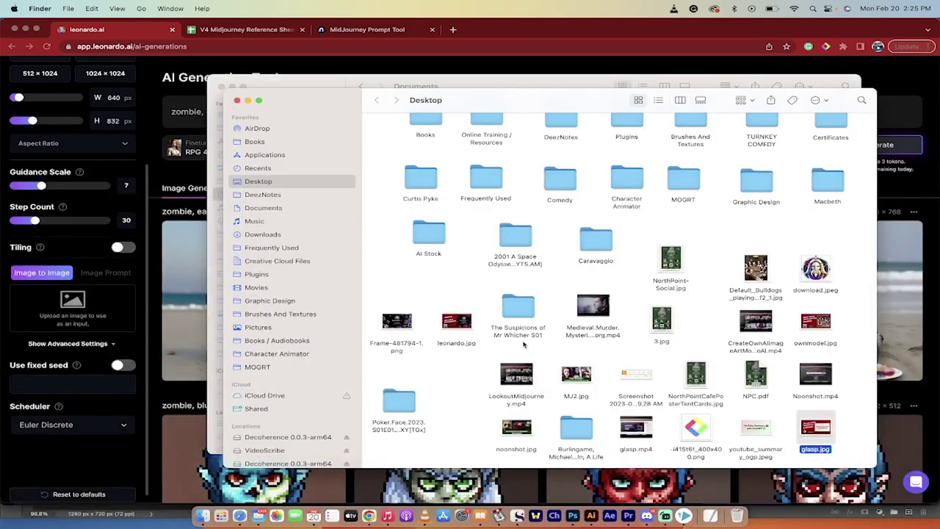
click(255, 328)
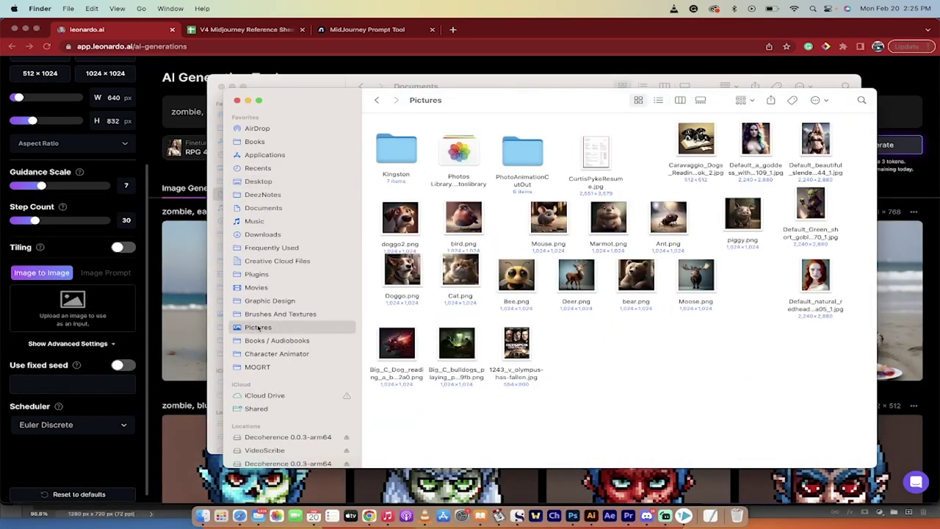
click(525, 276)
drag(524, 276, 83, 316)
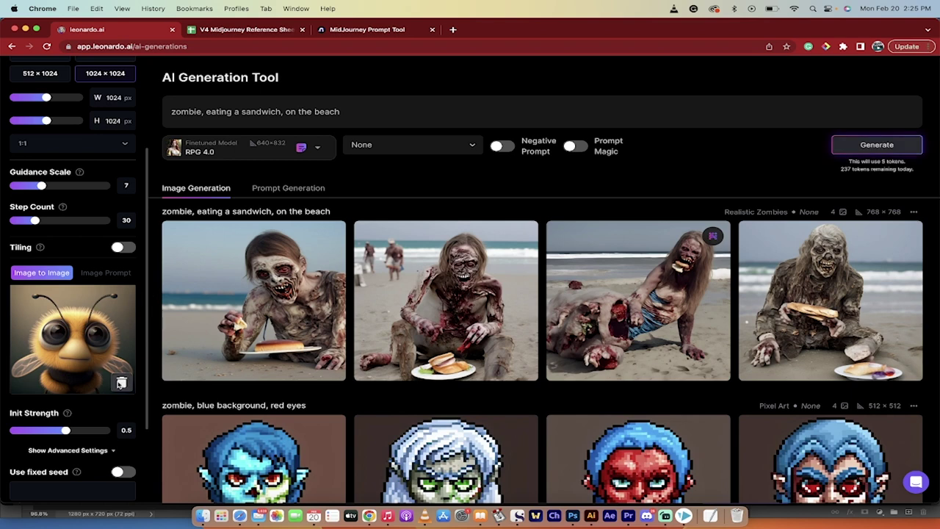
Step: Remove the bee init image and generate four RPG 4.0 images of 'zombie, eating a sandwich, on the beach'
click(121, 383)
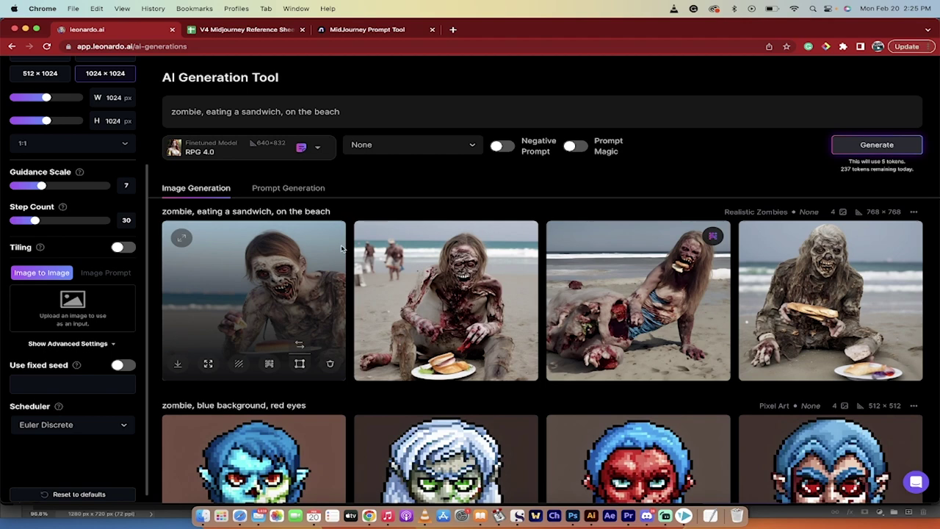
click(874, 144)
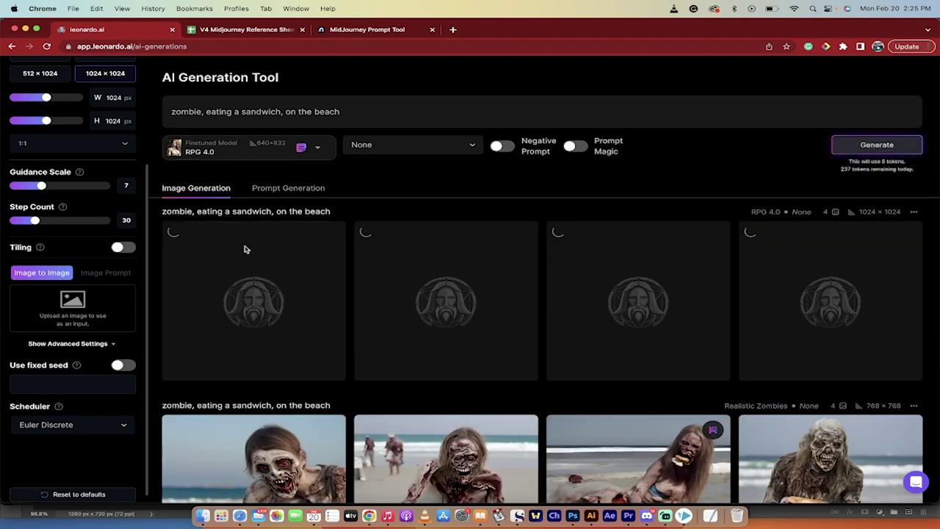
scroll(140, 127, up, 5)
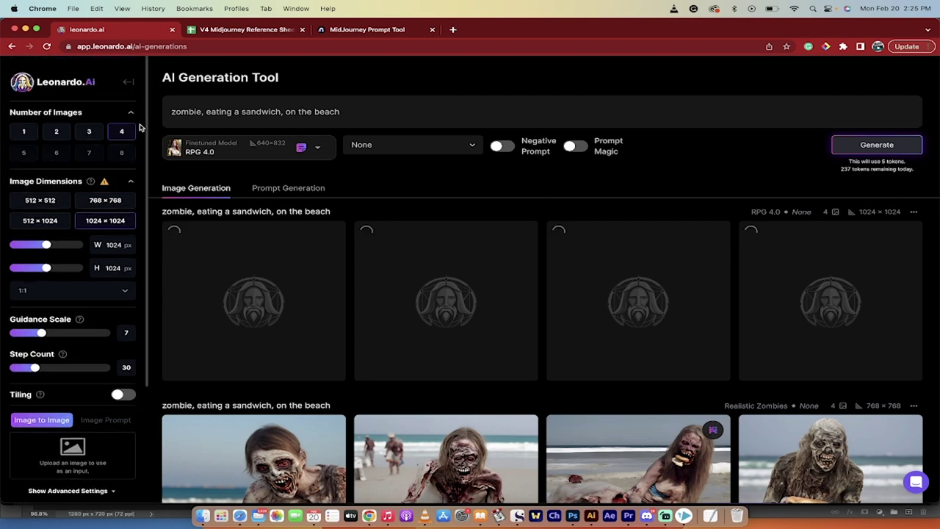
click(224, 150)
click(241, 148)
click(371, 119)
scroll(369, 249, down, 3)
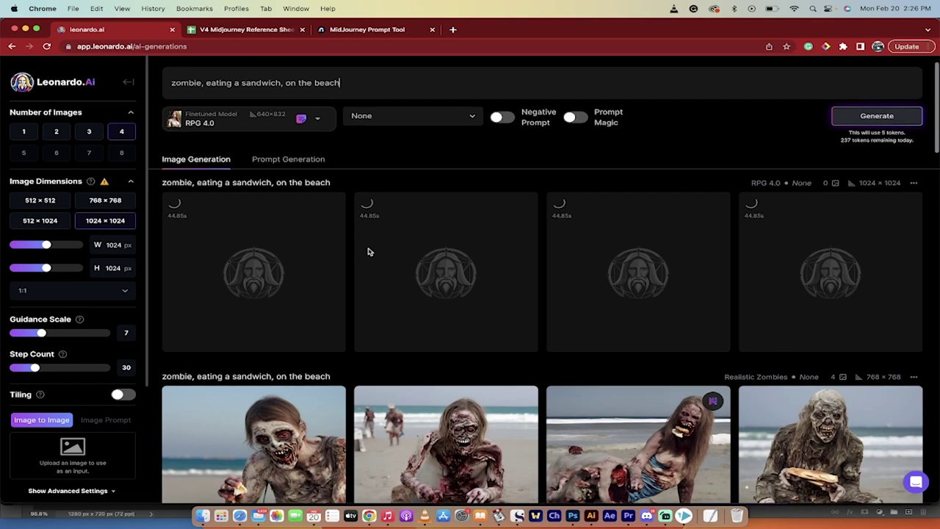
scroll(345, 267, up, 3)
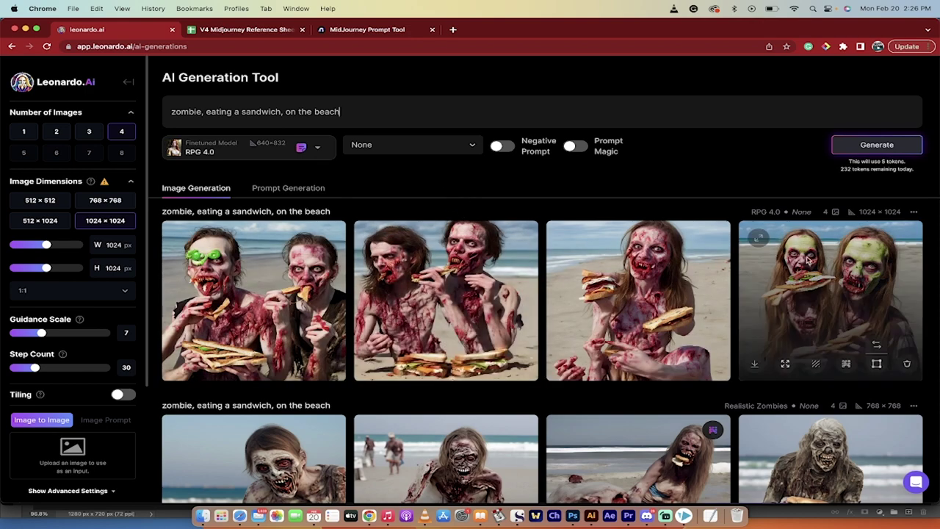
Step: Preview the third zombie-beach image at full size, then upscale it
click(578, 258)
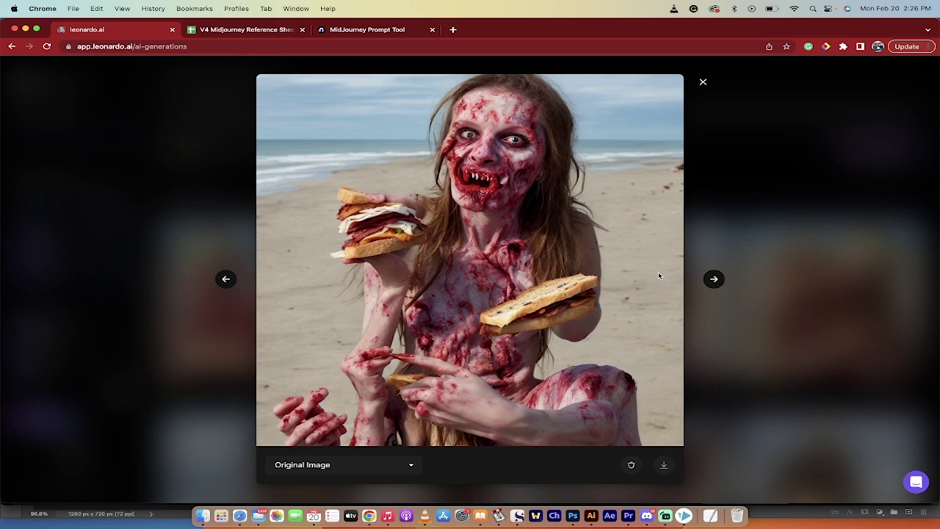
click(755, 256)
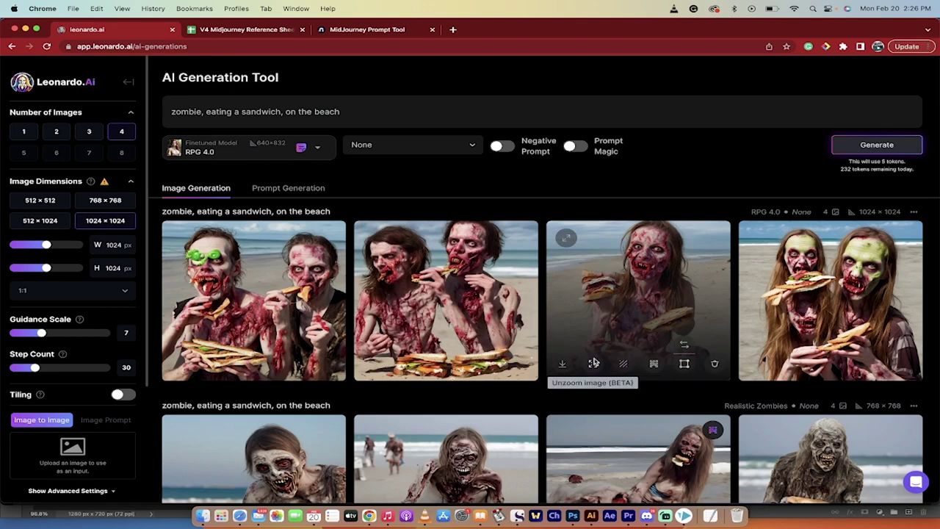
scroll(595, 319, down, 1)
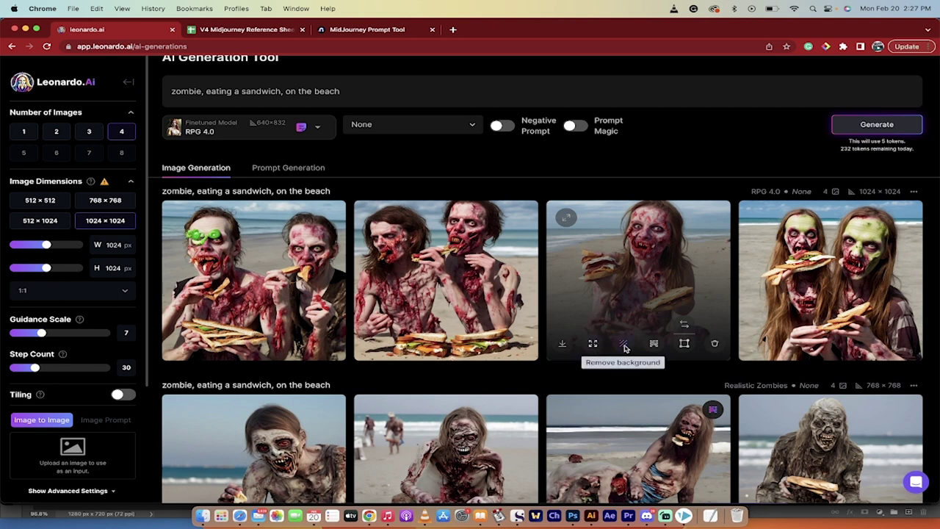
click(654, 343)
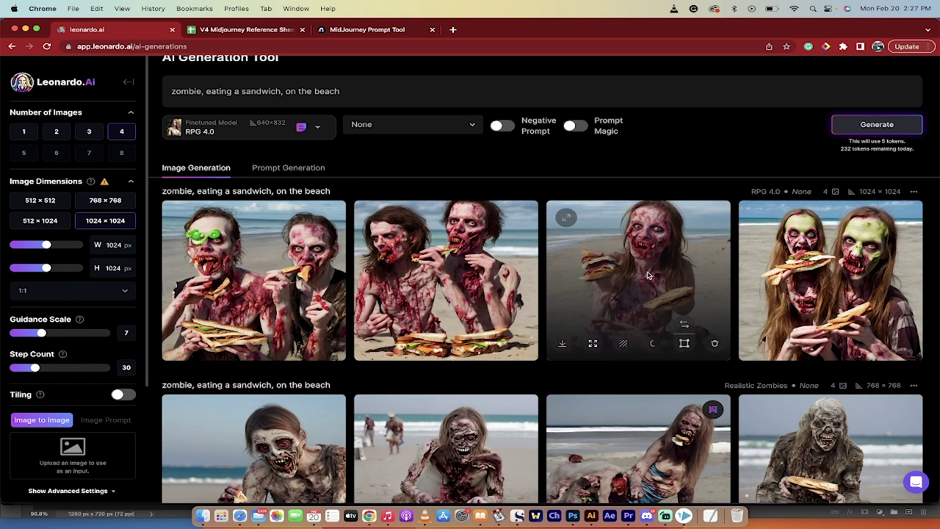
Step: In the canvas editor, mask around the zombie's face, erase part of the sandwich, then exit
click(685, 344)
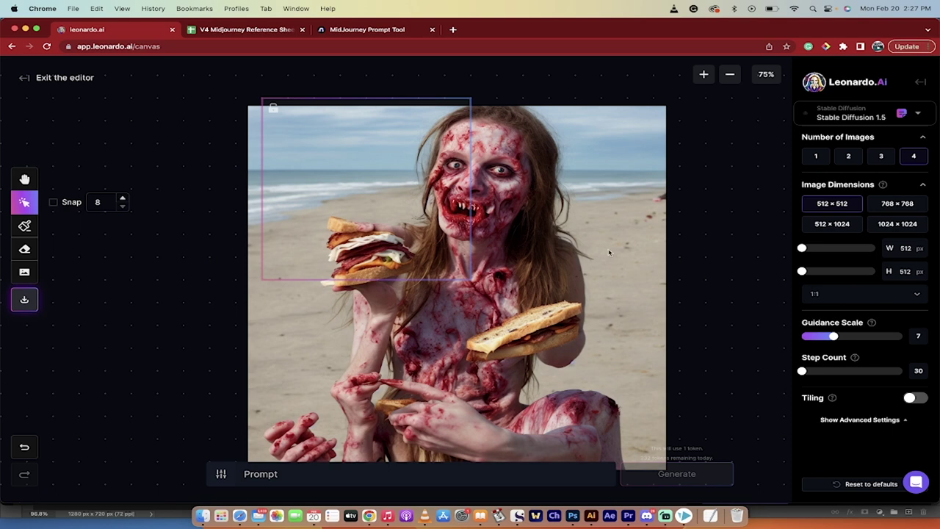
scroll(601, 255, down, 3)
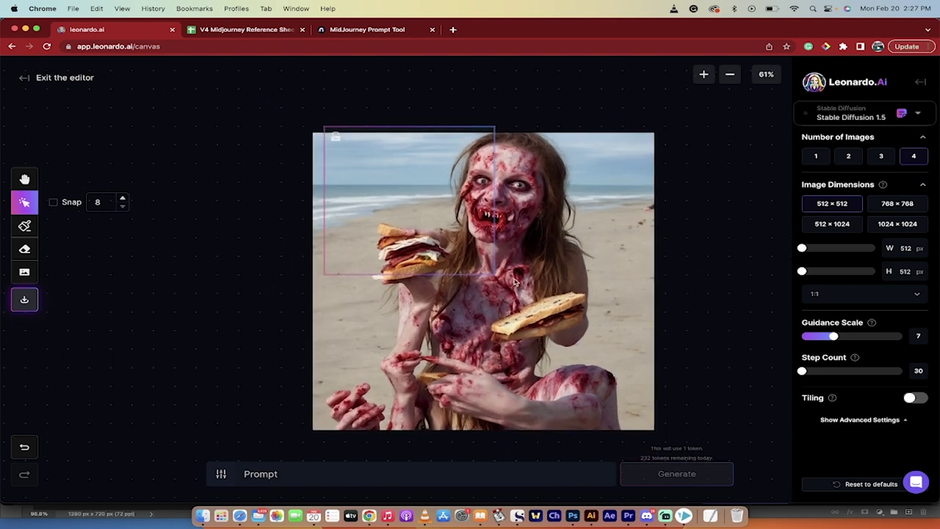
click(24, 225)
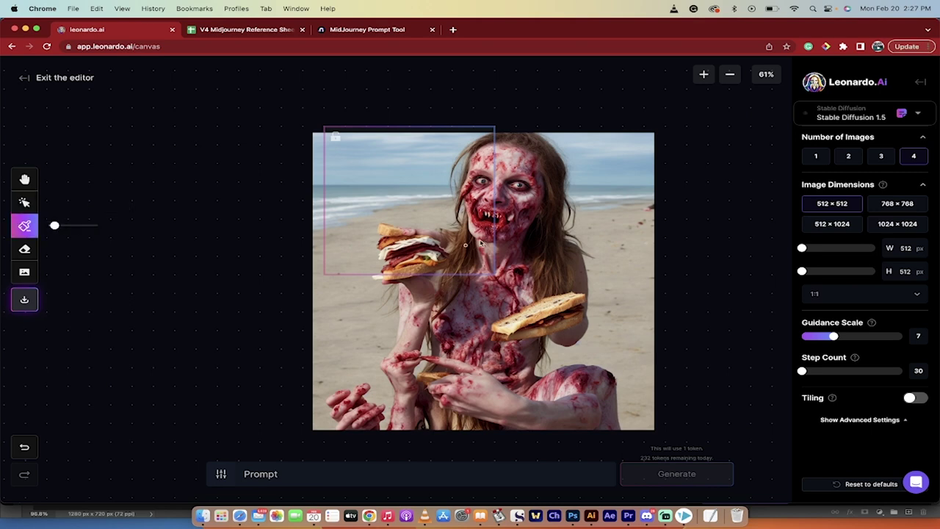
mouse_move(498, 147)
mouse_down()
mouse_move(462, 195)
mouse_move(465, 225)
mouse_move(498, 245)
mouse_move(544, 232)
mouse_move(556, 193)
mouse_move(523, 147)
mouse_move(493, 136)
mouse_up()
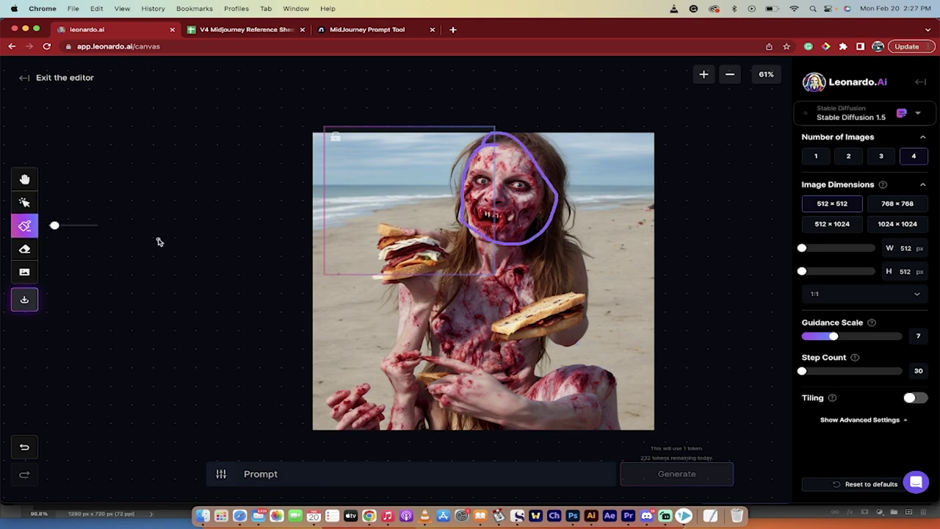
click(27, 250)
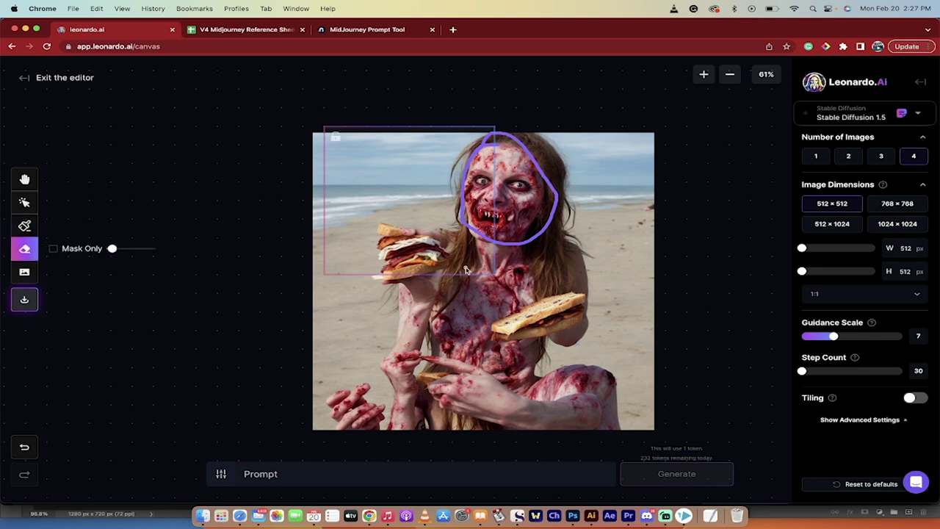
mouse_move(397, 253)
mouse_down()
mouse_move(385, 232)
mouse_move(407, 238)
mouse_up()
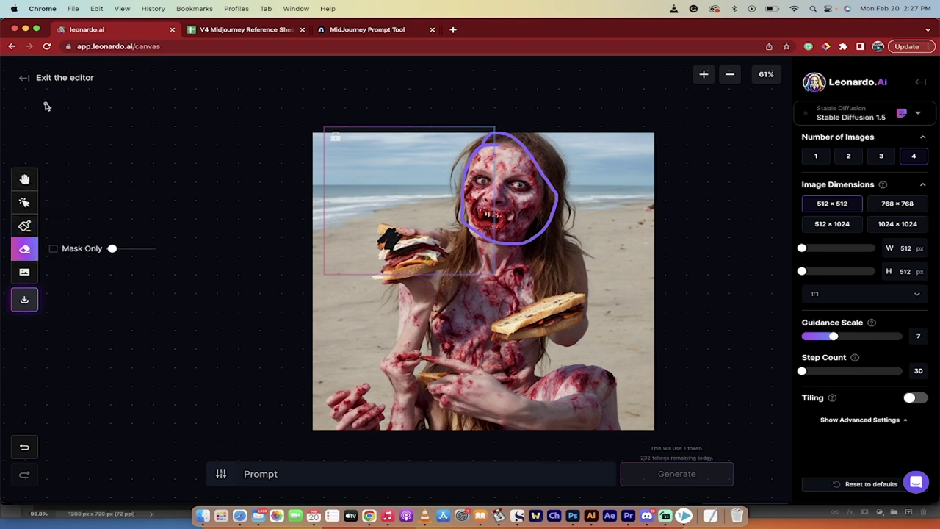
click(25, 80)
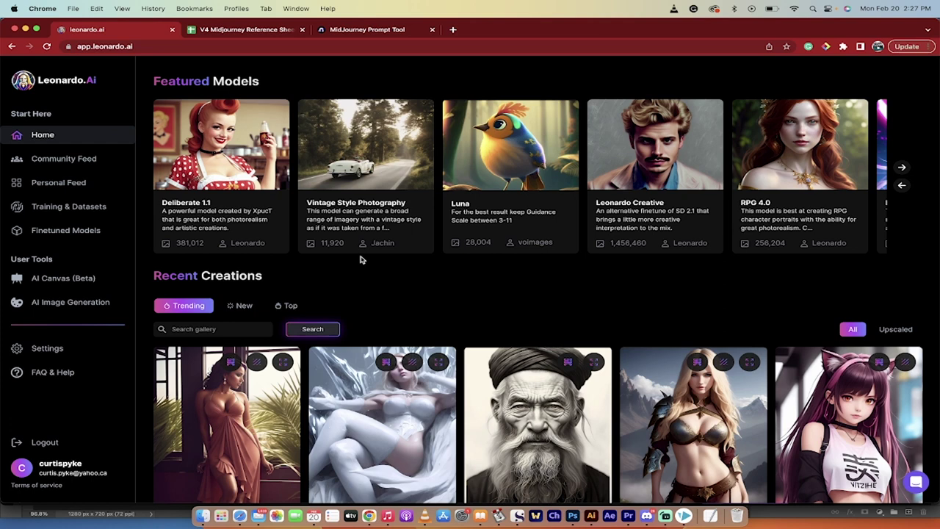
scroll(744, 250, up, 1)
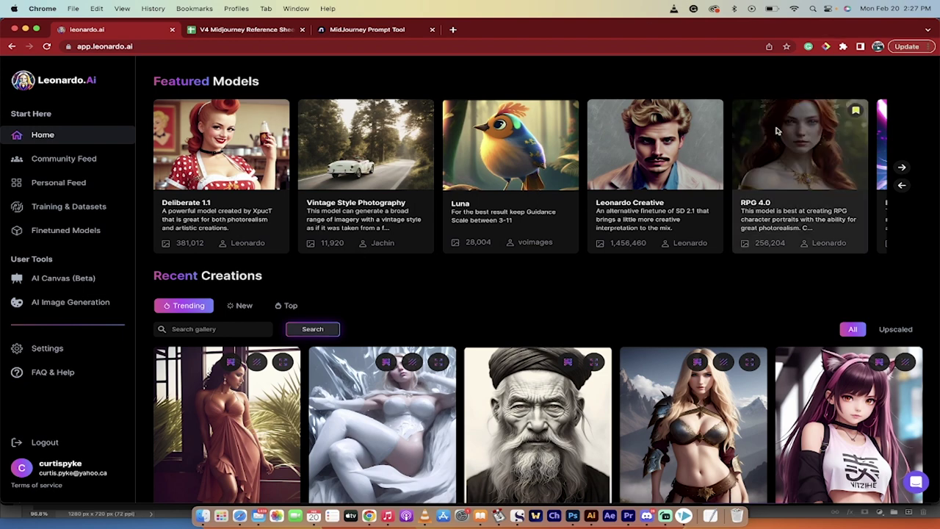
scroll(533, 213, down, 1)
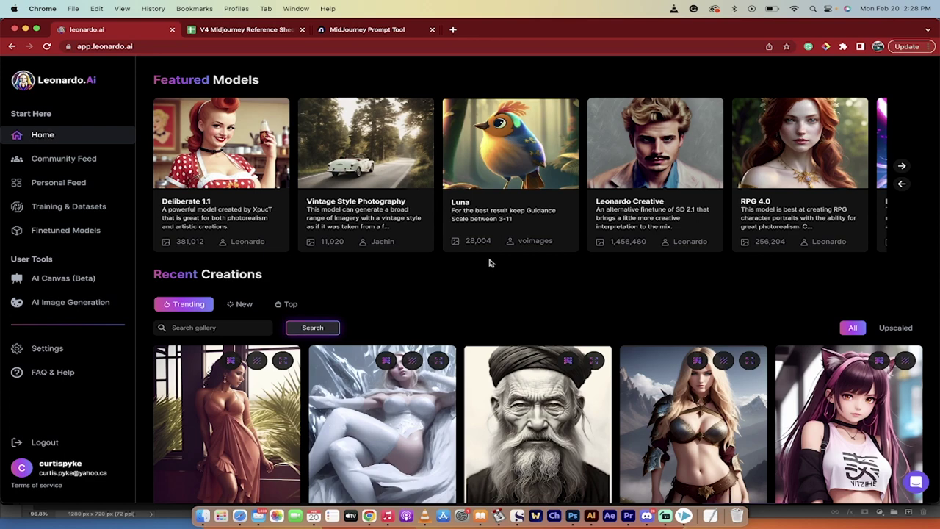
Step: Page the Featured Models carousel to its last cards and view the Leonardo Select model details
click(903, 167)
click(903, 167)
click(903, 168)
click(902, 167)
click(903, 168)
click(902, 167)
click(902, 168)
click(903, 167)
click(903, 168)
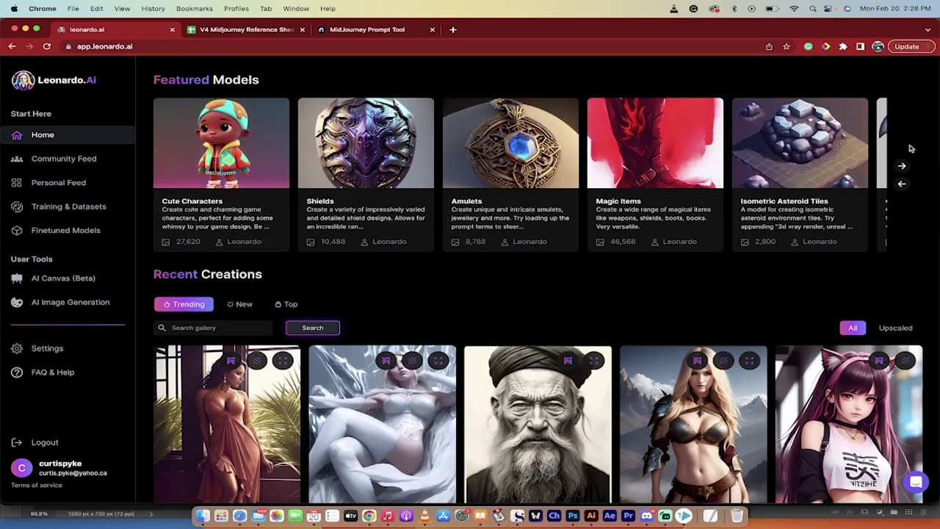
click(902, 166)
click(903, 166)
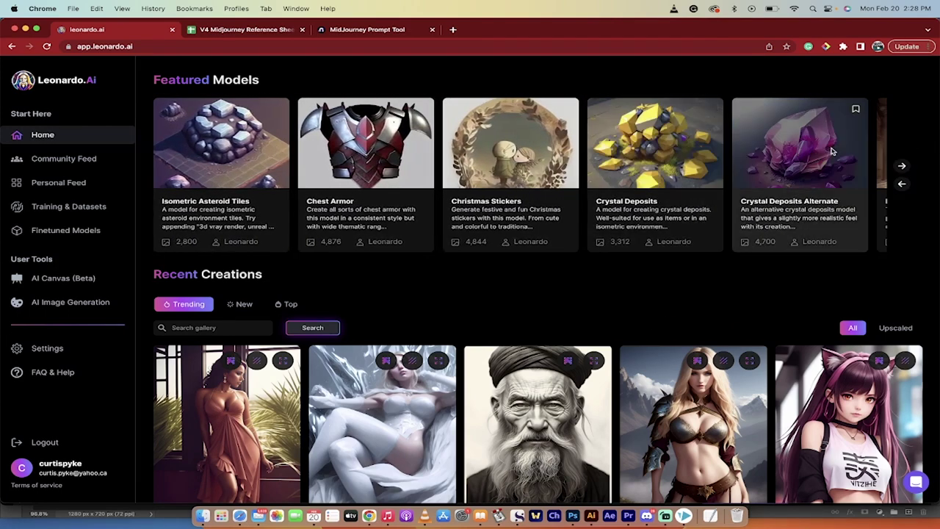
click(903, 166)
click(903, 166)
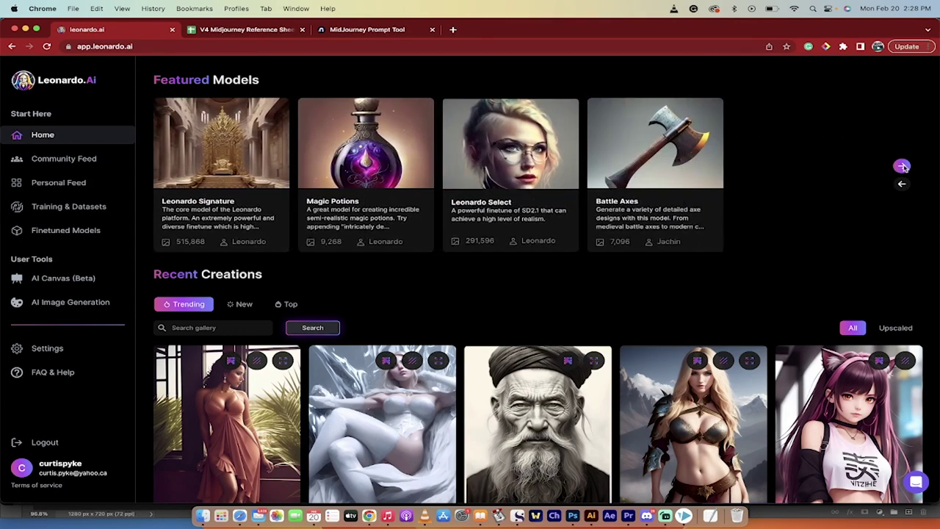
click(506, 201)
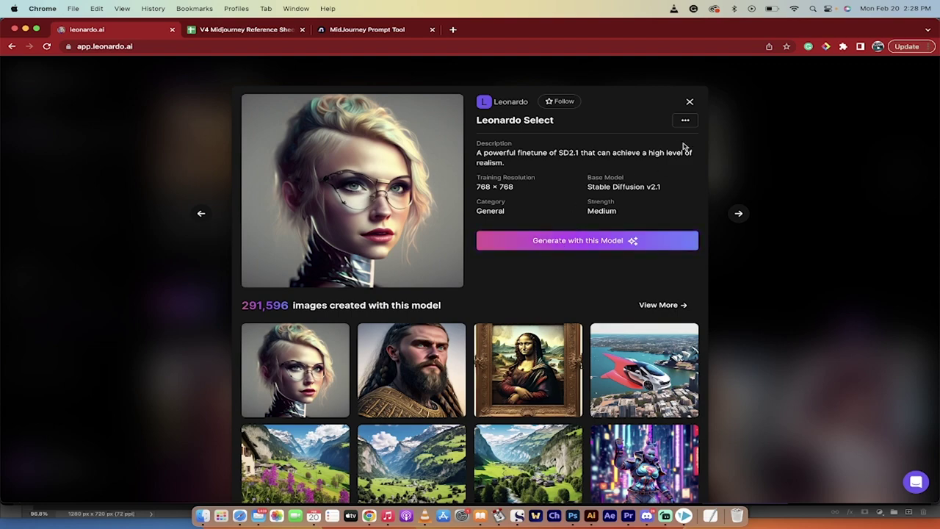
click(690, 102)
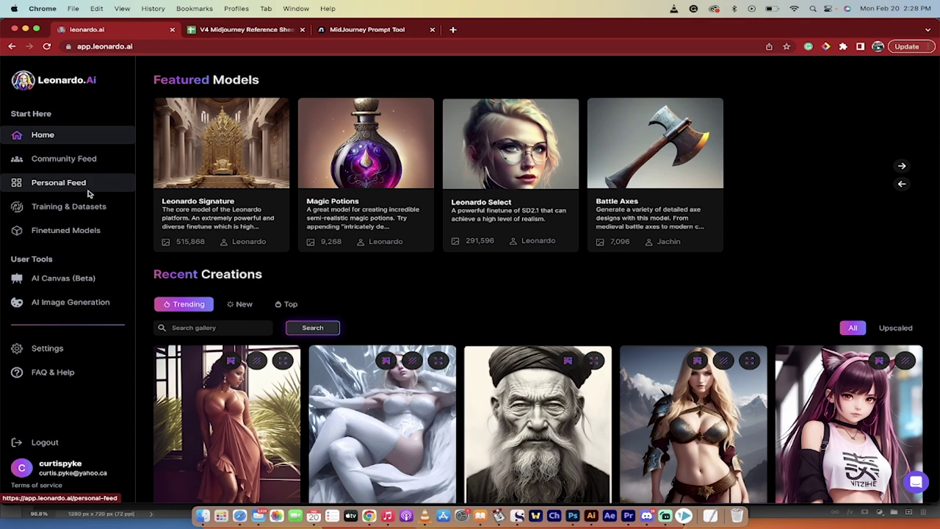
Step: On Training & Datasets, begin training a model from Caravaggio, then cancel the dialog
click(73, 207)
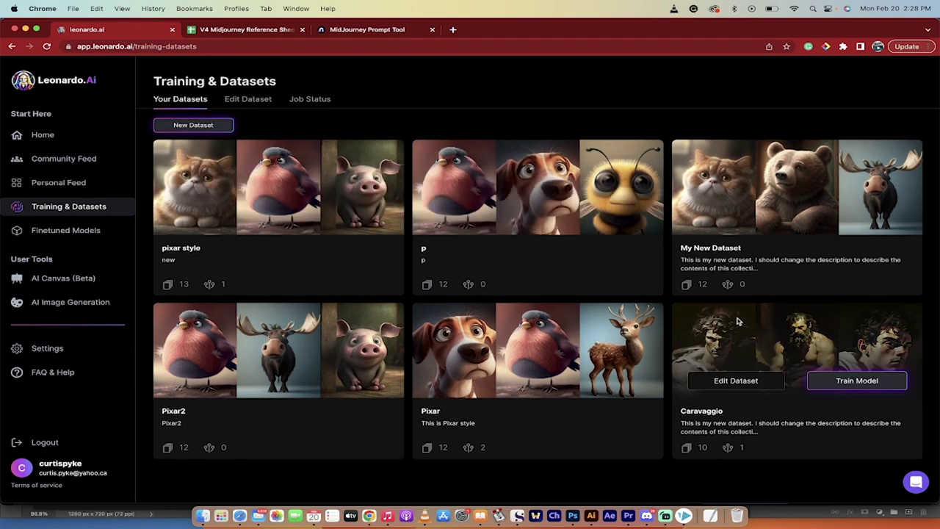
click(836, 388)
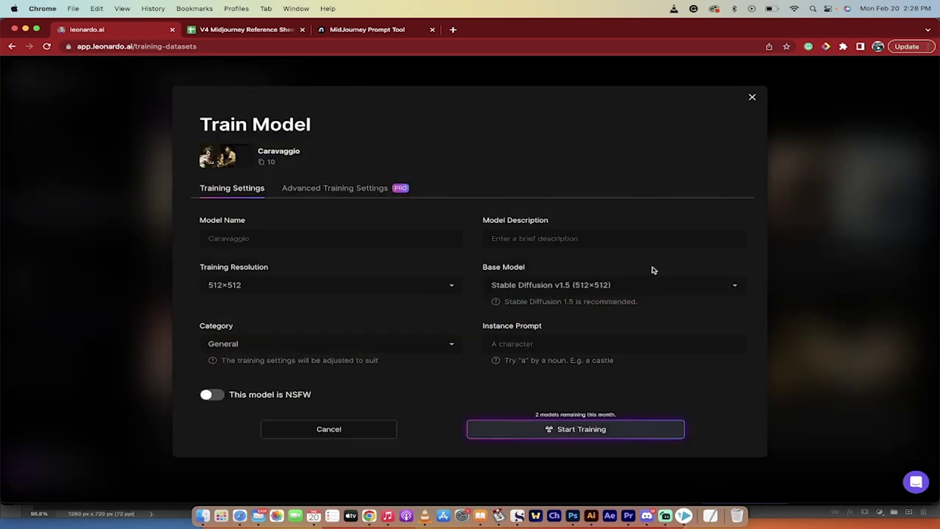
click(269, 237)
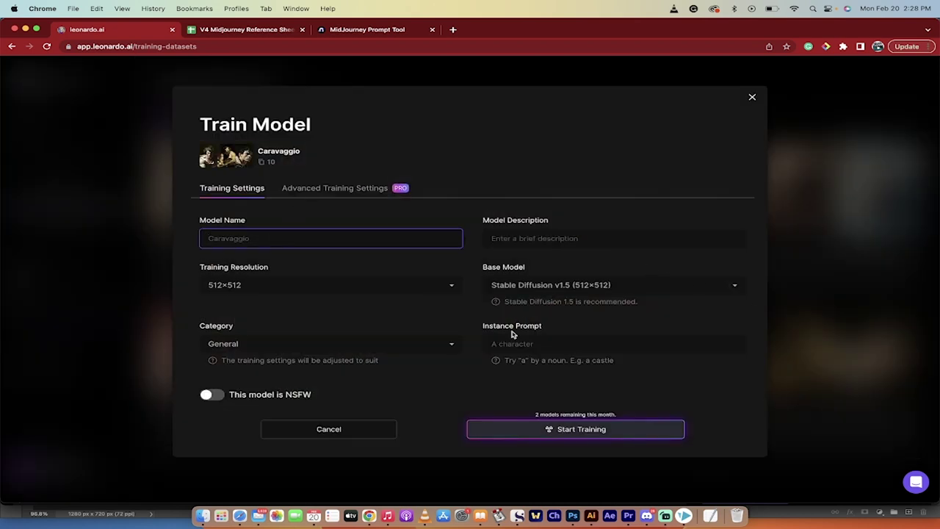
click(390, 433)
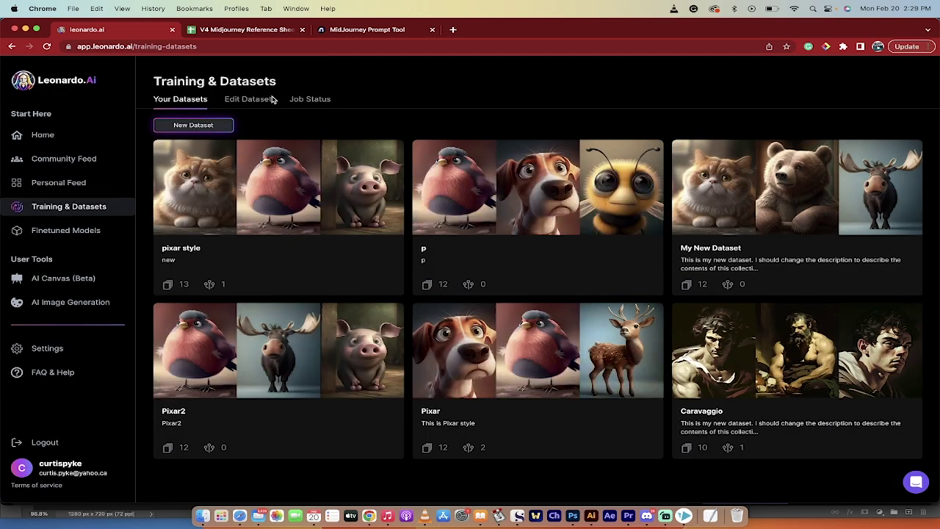
Step: Create a new dataset named 'Carva' with the description 'Carva'
click(191, 127)
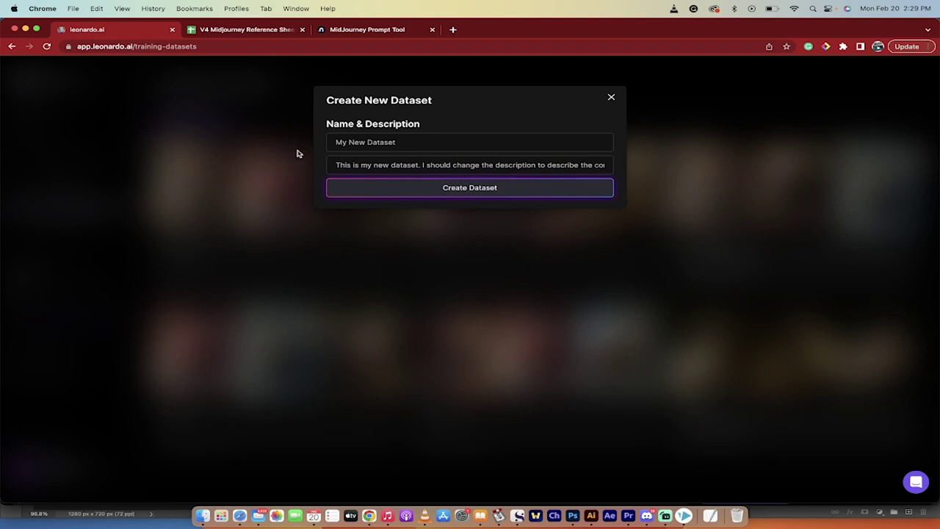
click(388, 147)
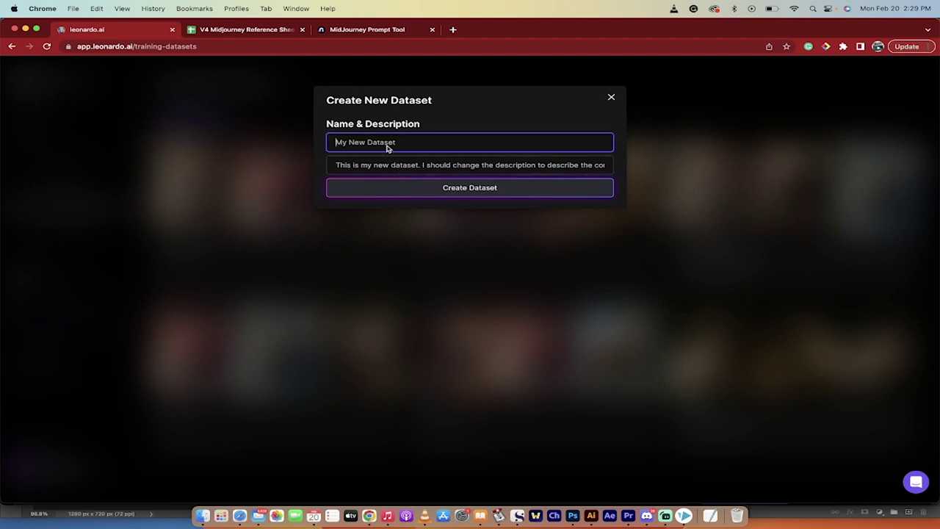
text(Train)
key(super+a)
text(Car)
click(470, 165)
text(Cav)
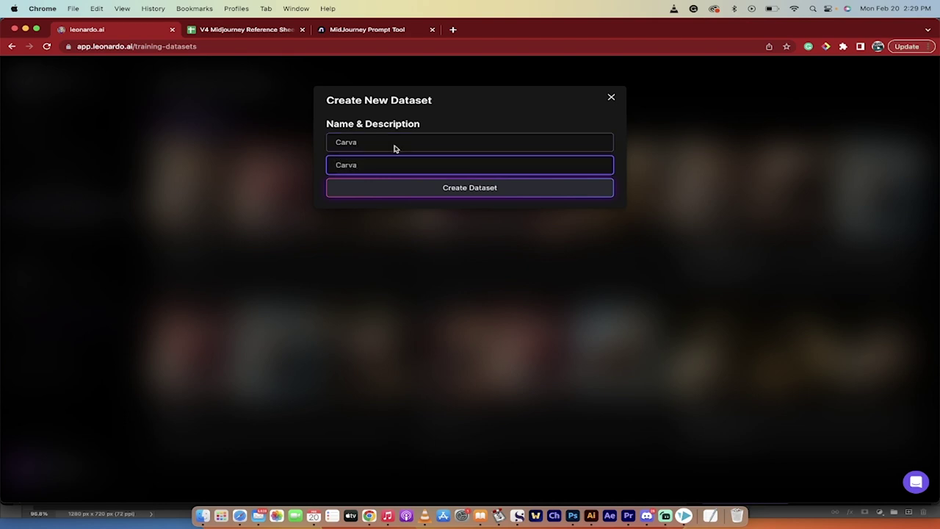
click(411, 188)
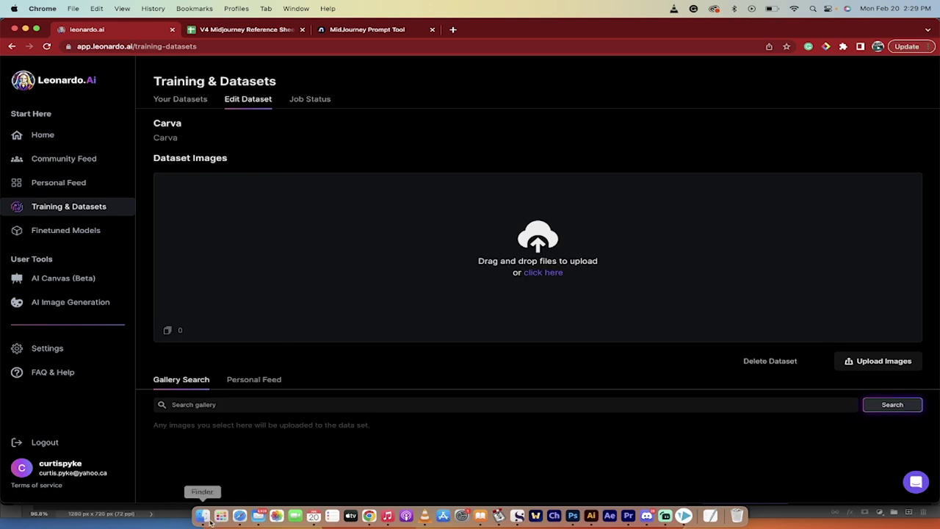
Step: Drag the fourteen character PNGs from Finder's Pictures folder into the Carva dataset images
click(209, 518)
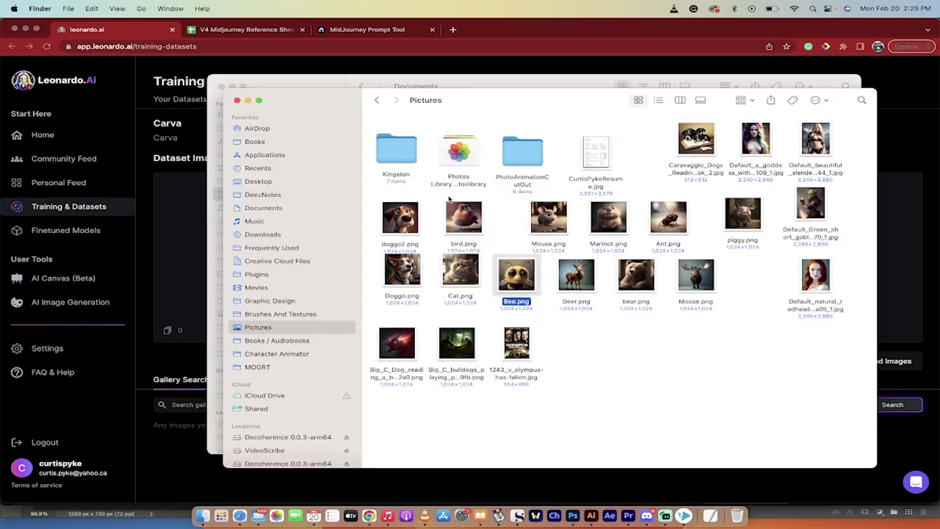
mouse_move(383, 195)
mouse_down()
mouse_move(636, 252)
mouse_move(860, 274)
mouse_move(683, 211)
mouse_move(377, 199)
mouse_up()
drag(411, 269, 430, 271)
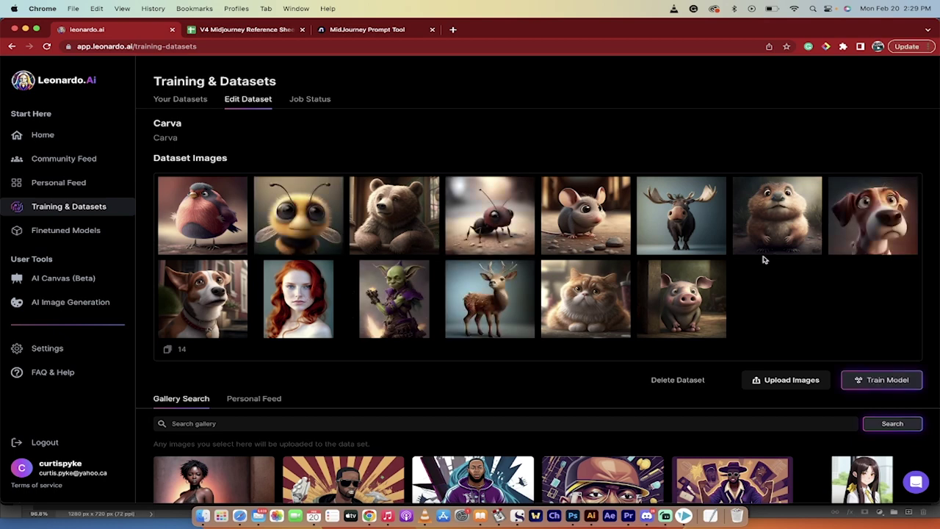
Step: Train model 'A' on the 14-image Carva dataset, with 'a' as description and instance prompt
click(861, 389)
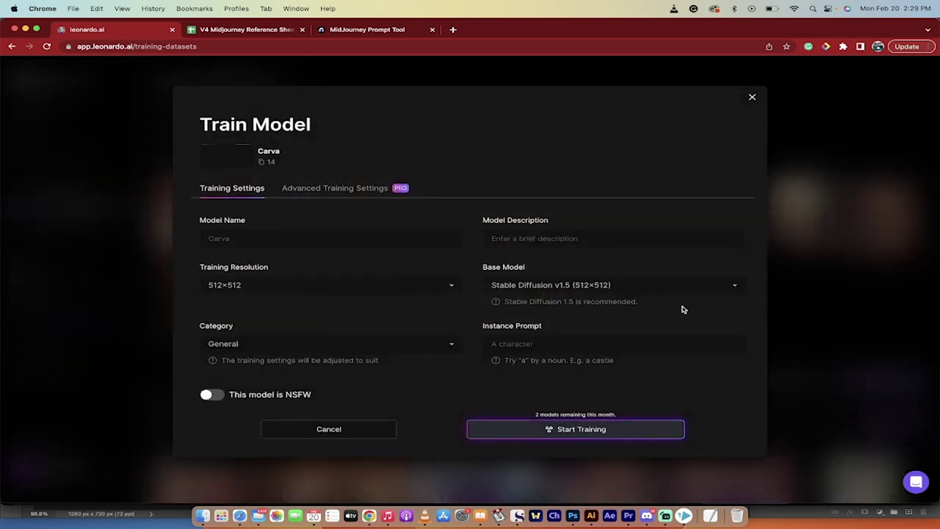
click(354, 243)
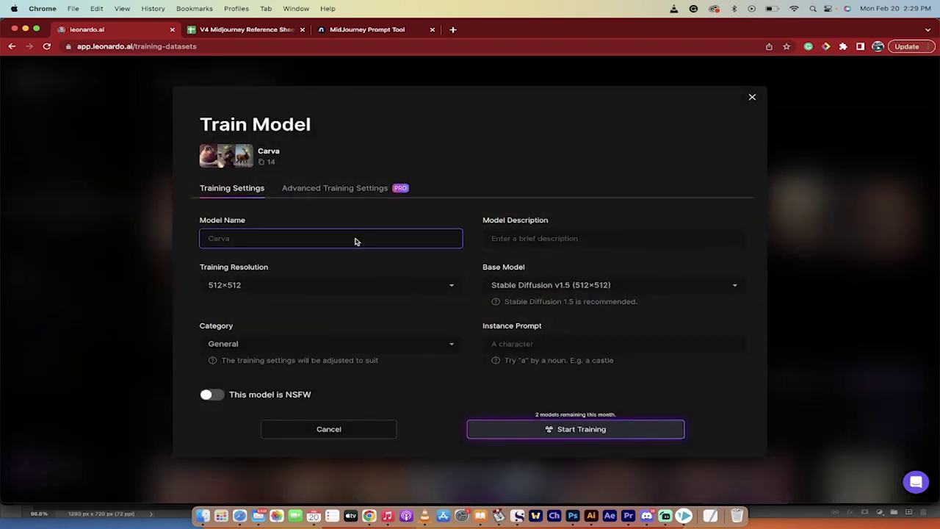
text(A)
key(Tab)
key(Tab)
click(540, 237)
text(a)
click(514, 343)
text(a)
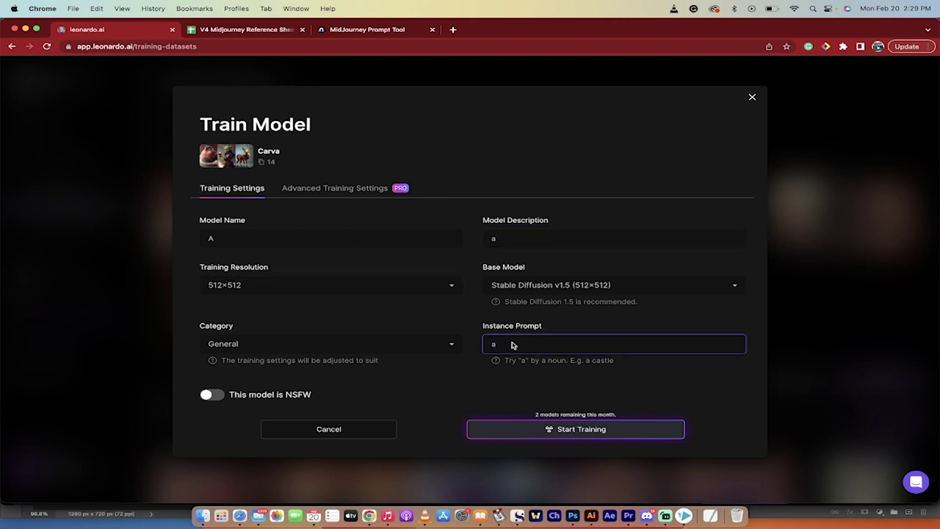
click(555, 431)
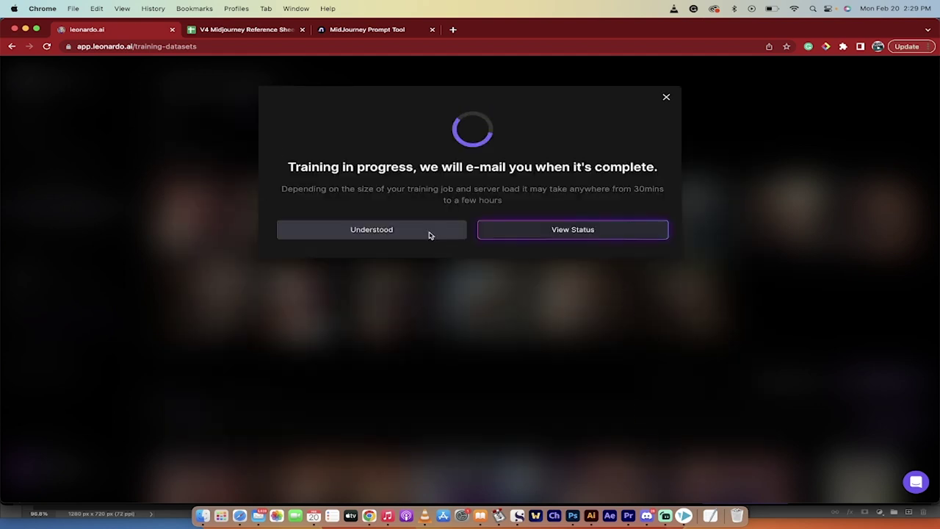
click(428, 235)
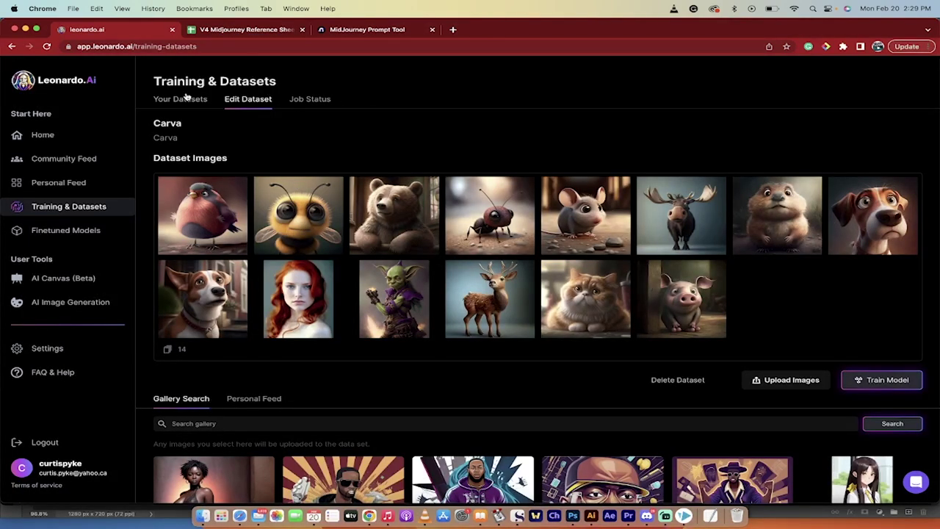
Step: Show the Finetuned Models 'Your Models' tab listing a, Pixar2, Pixar and Caravaggio
click(66, 232)
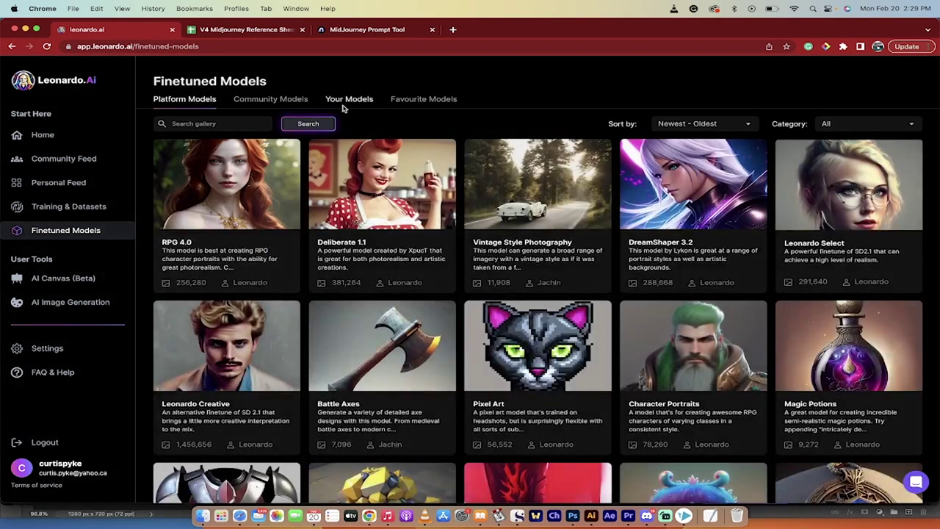
click(349, 99)
mouse_move(401, 209)
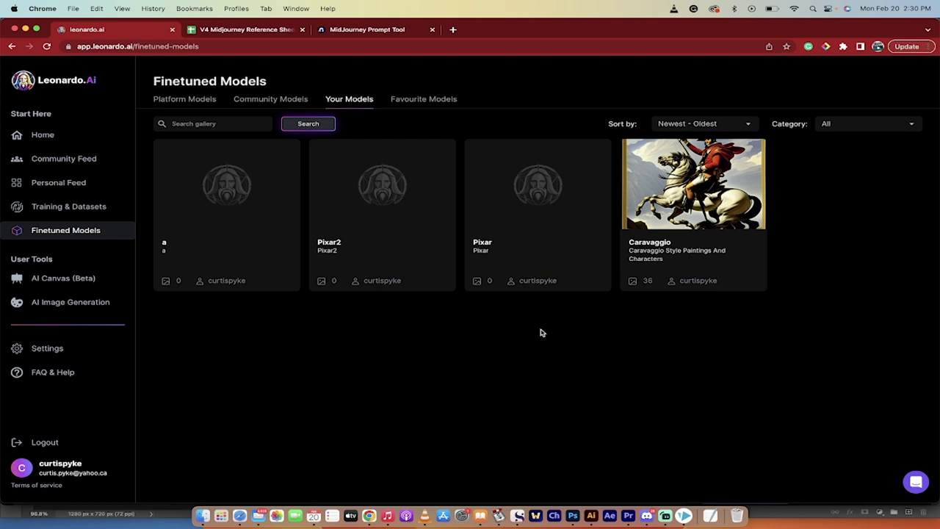
mouse_move(722, 166)
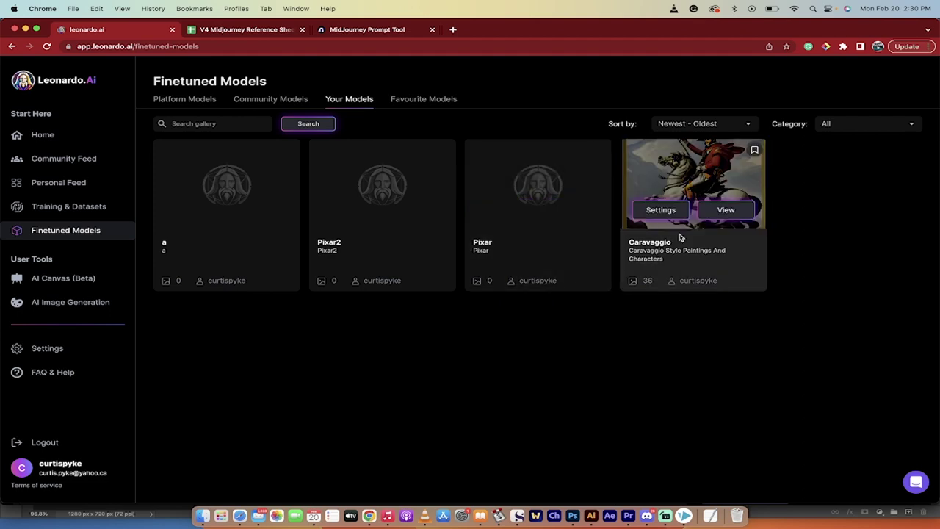
Step: View the Caravaggio model's details: instance prompt, 512 × 512, Stable Diffusion v1.5, 36 images
click(717, 219)
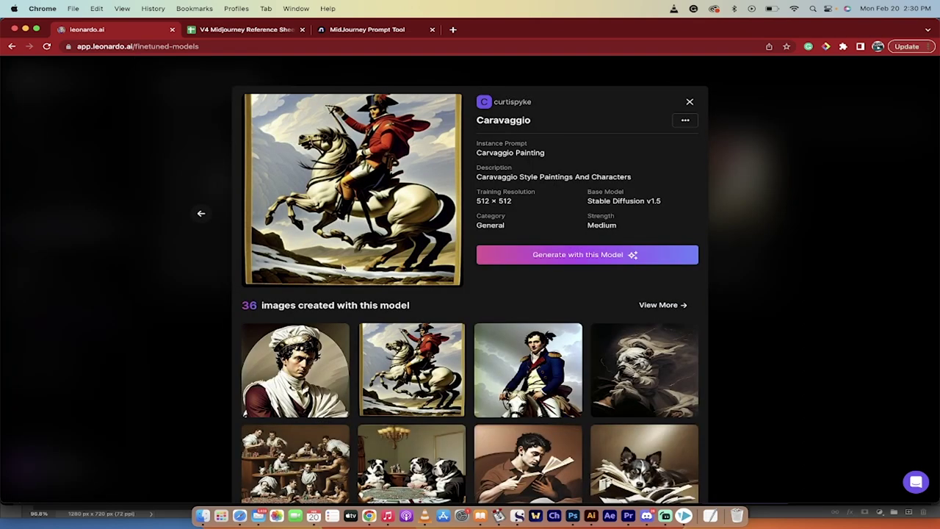
scroll(342, 268, down, 3)
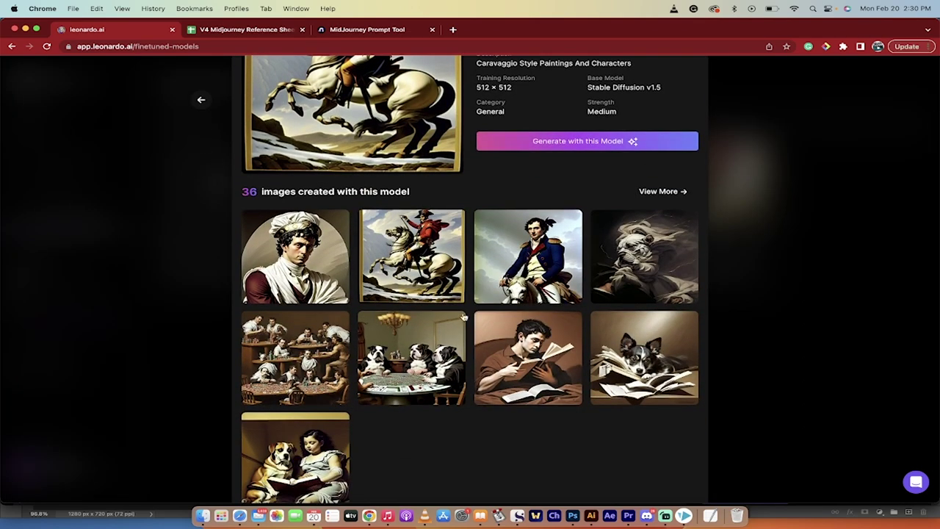
scroll(464, 317, down, 1)
scroll(464, 317, up, 4)
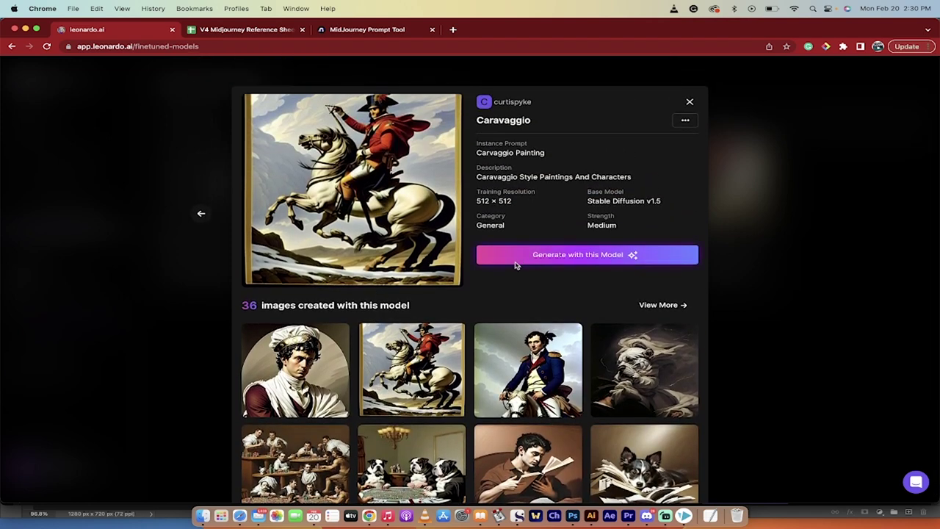
Step: Load the Caravaggio model into the AI Generation Tool, then return to the Home dashboard
click(514, 265)
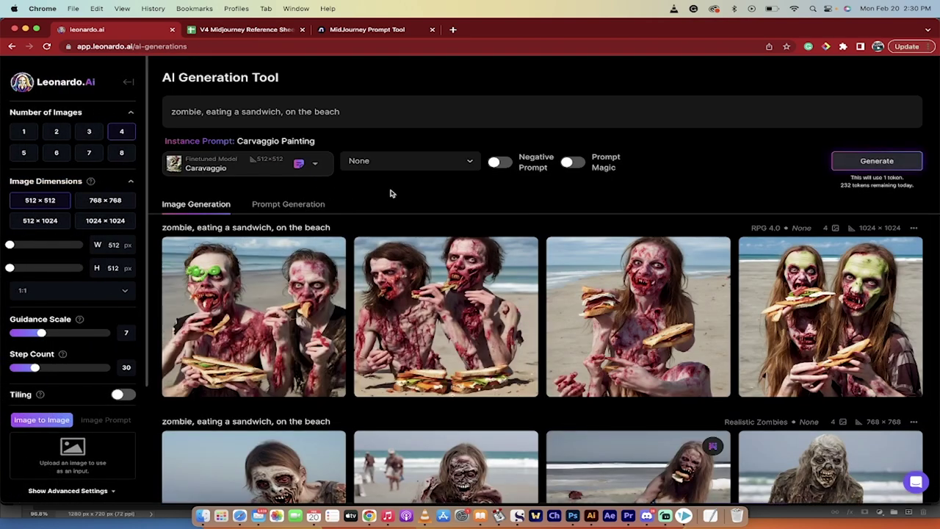
click(242, 165)
click(354, 202)
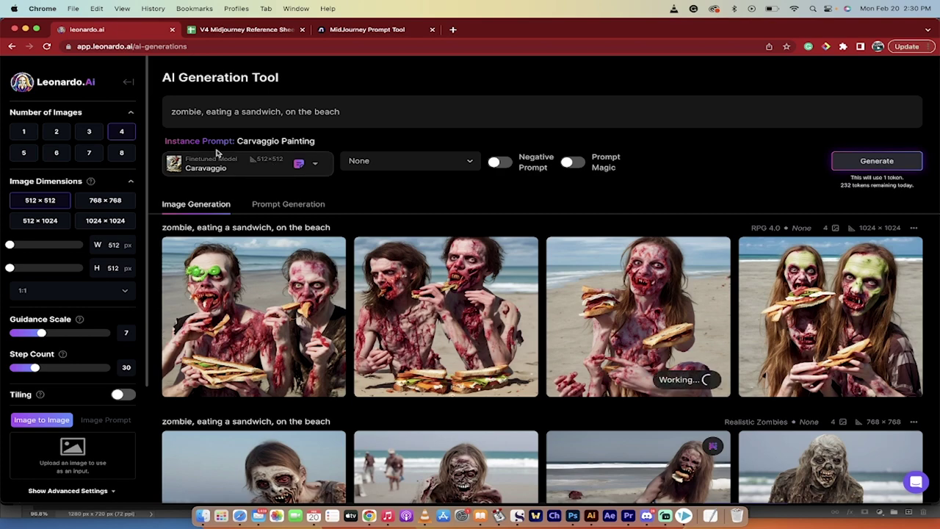
click(127, 83)
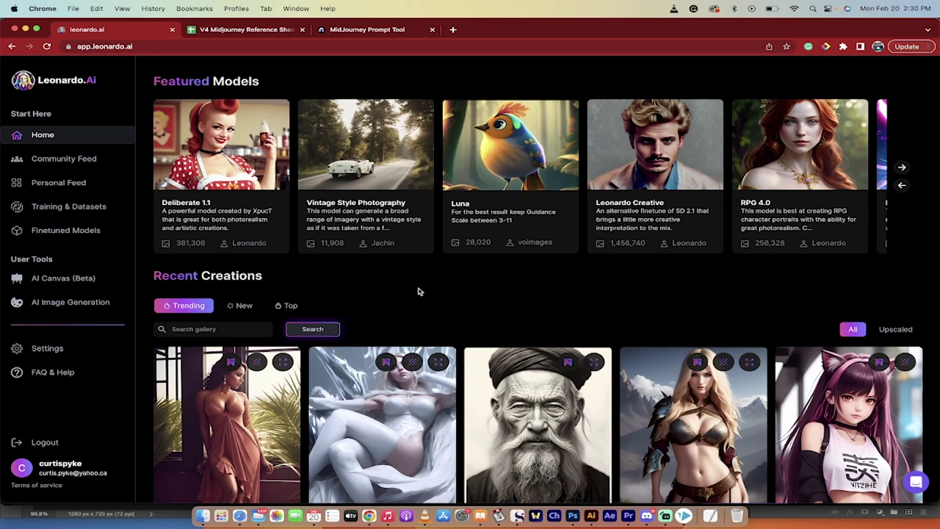
click(646, 517)
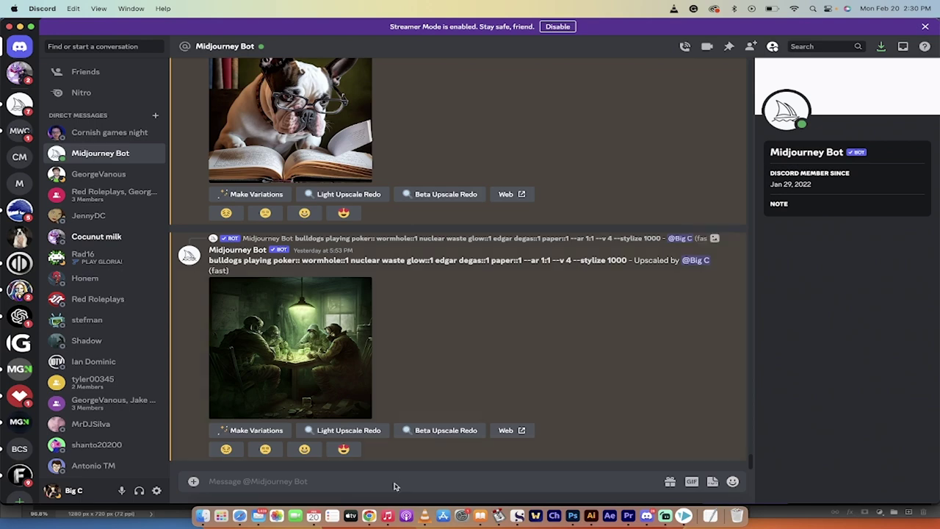
click(369, 516)
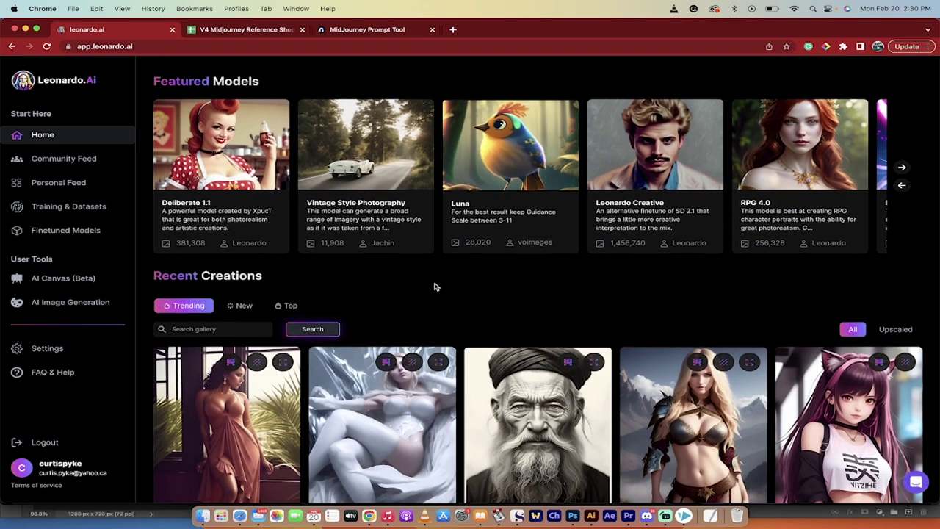
scroll(437, 286, down, 5)
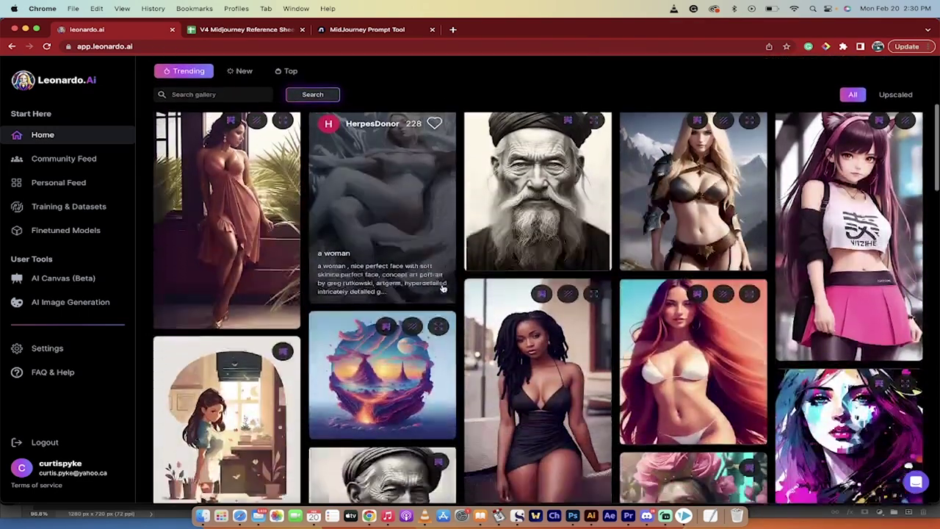
scroll(443, 289, down, 1)
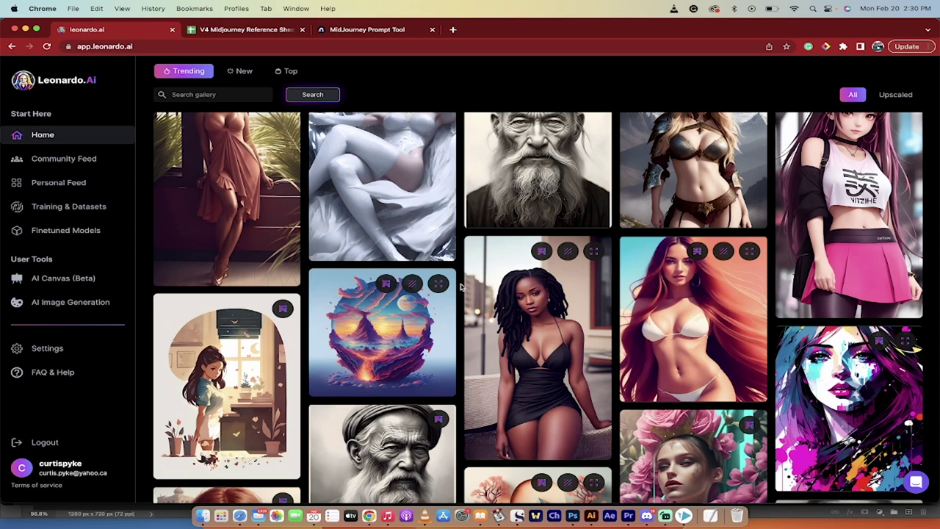
scroll(461, 287, down, 1)
mouse_move(224, 287)
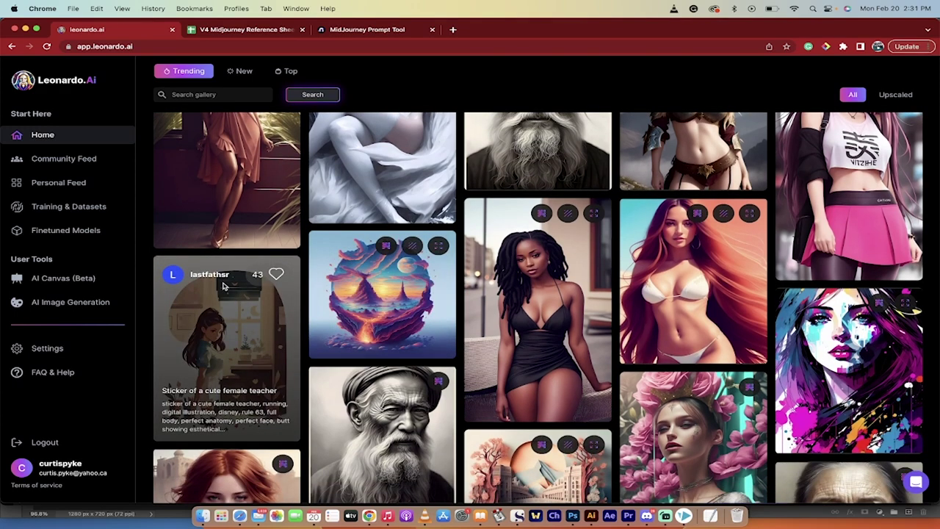
mouse_move(229, 190)
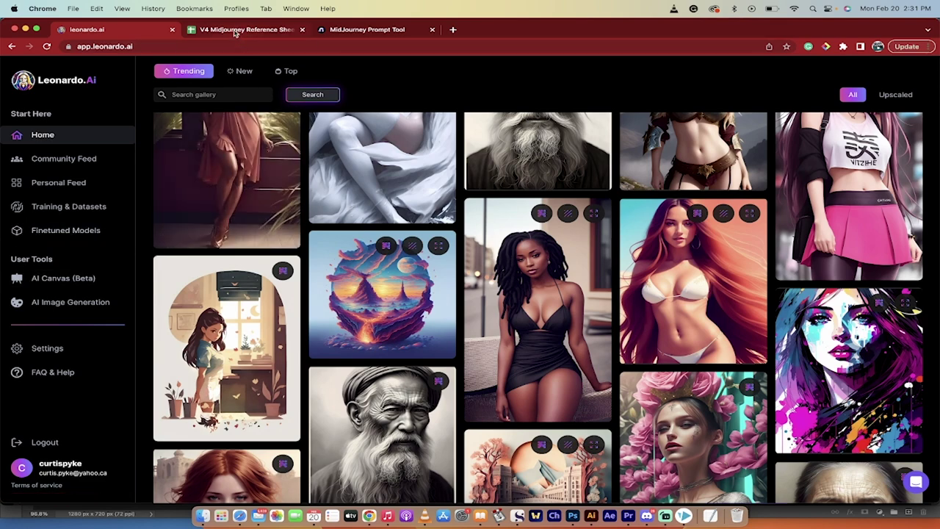
scroll(228, 184, up, 10)
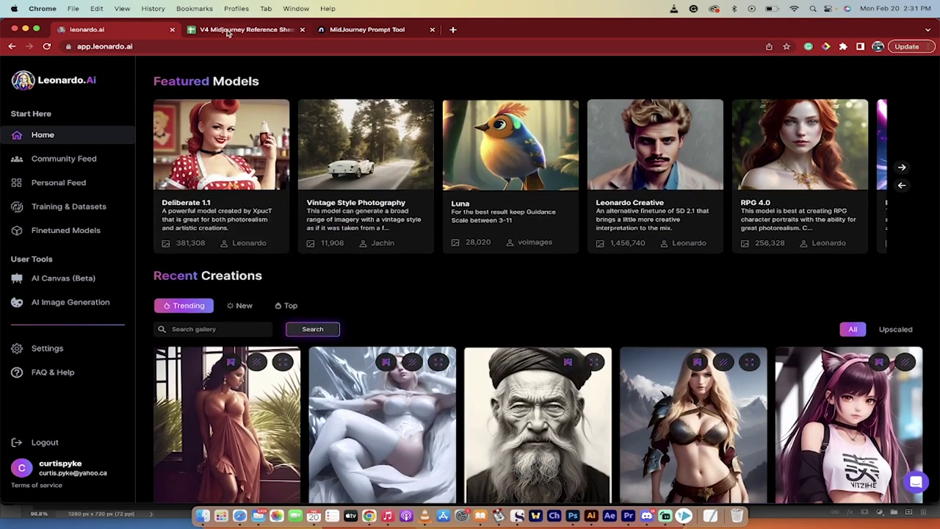
Step: Browse the V4 Midjourney Reference Sheets' Characters sheet, then switch to the Paintings sheet
click(228, 30)
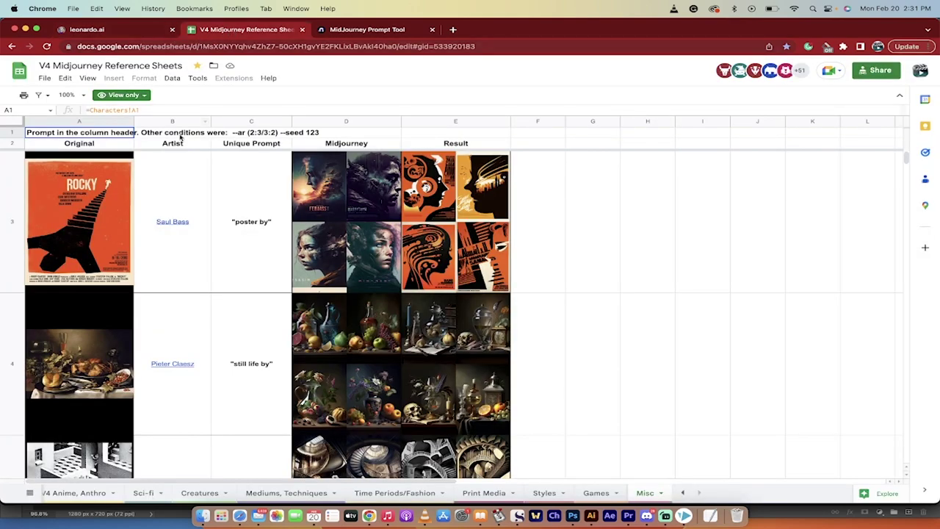
mouse_move(170, 174)
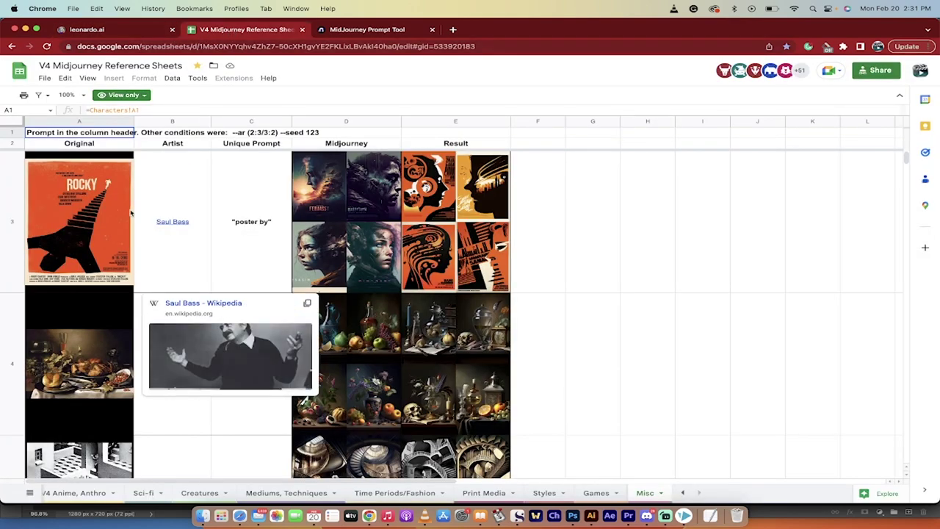
scroll(73, 492, left, 5)
click(75, 493)
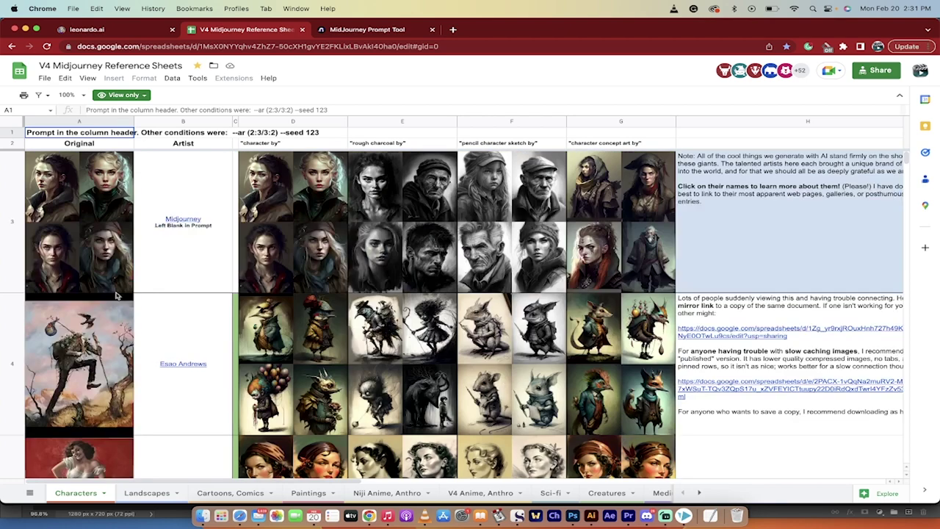
scroll(79, 367, down, 5)
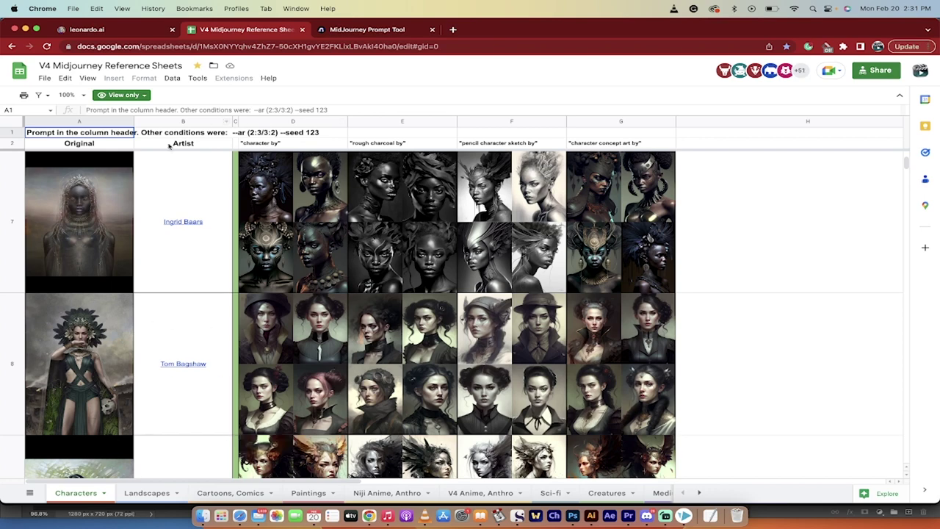
click(307, 493)
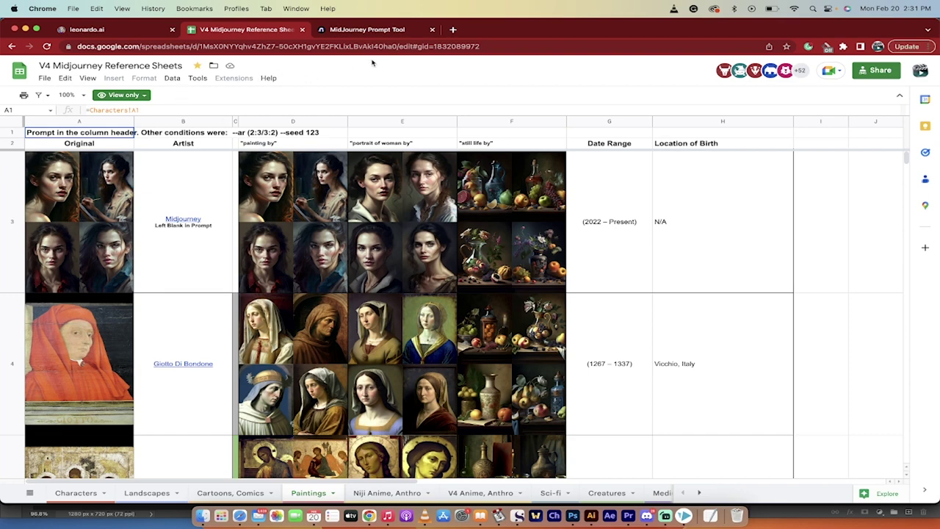
Step: Add the Chromatic style to 'Dog reading a book', giving chromatic::1 before --v 4
click(371, 32)
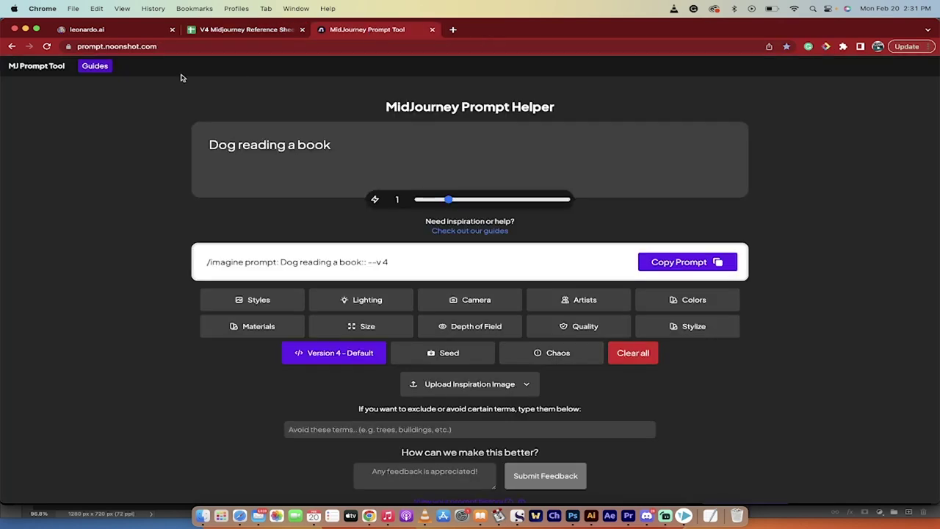
key(super+l)
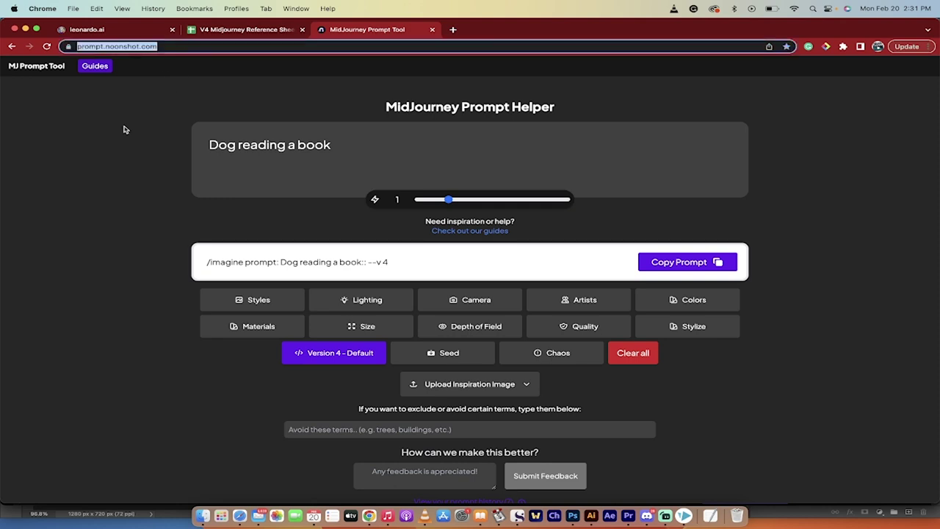
click(252, 303)
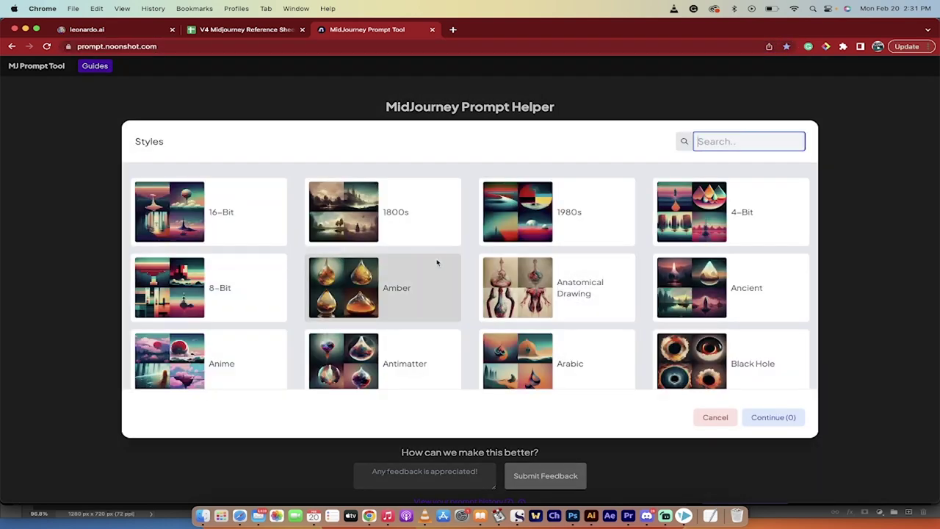
scroll(437, 262, down, 3)
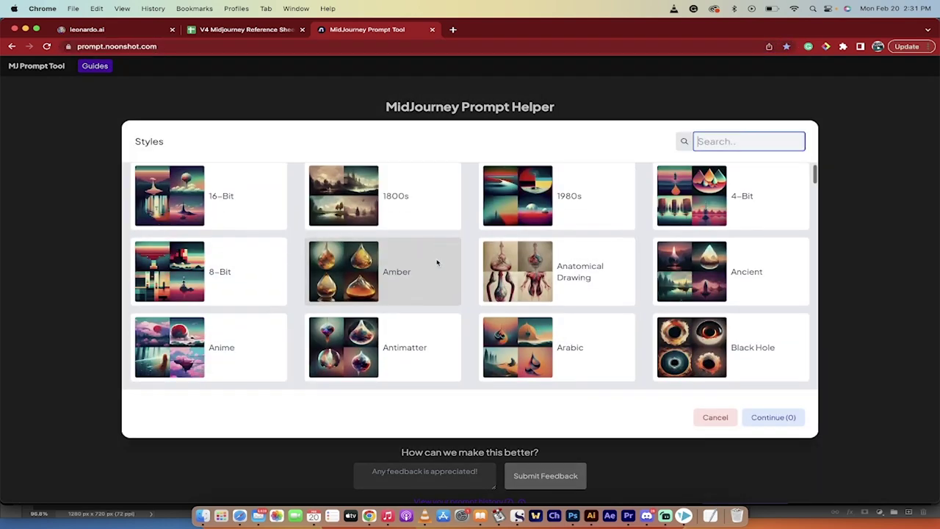
scroll(315, 281, down, 3)
scroll(220, 331, down, 3)
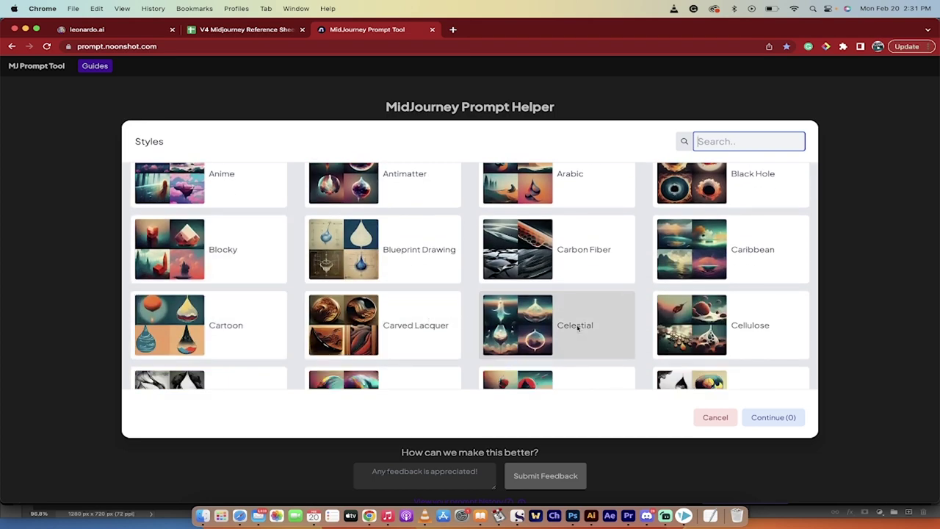
scroll(578, 325, down, 5)
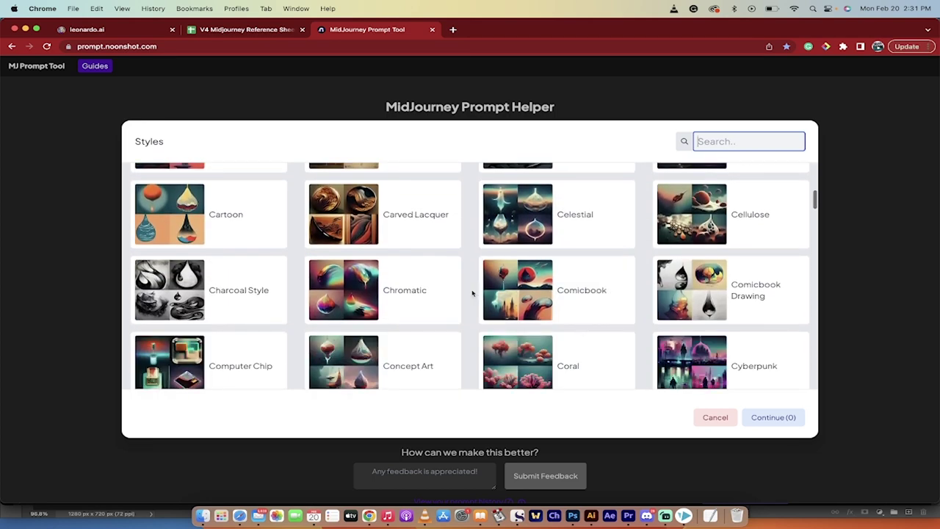
click(339, 292)
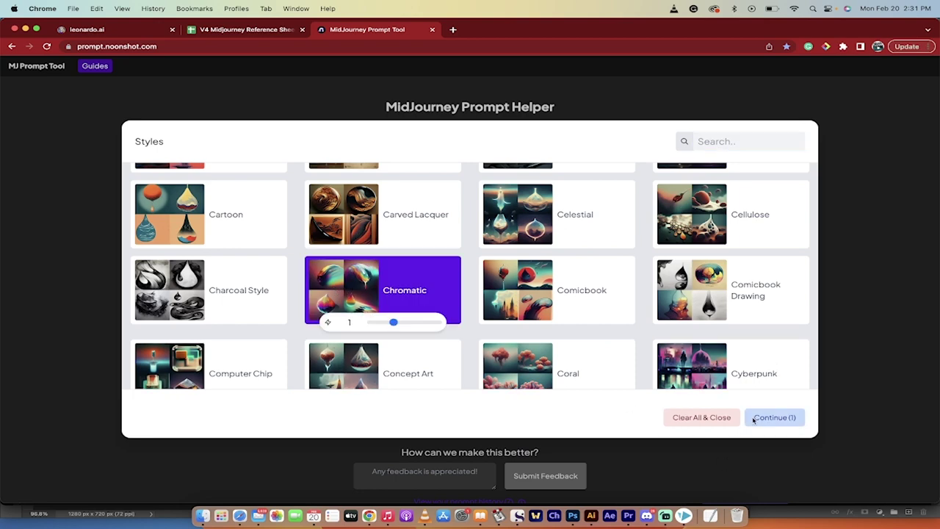
click(775, 417)
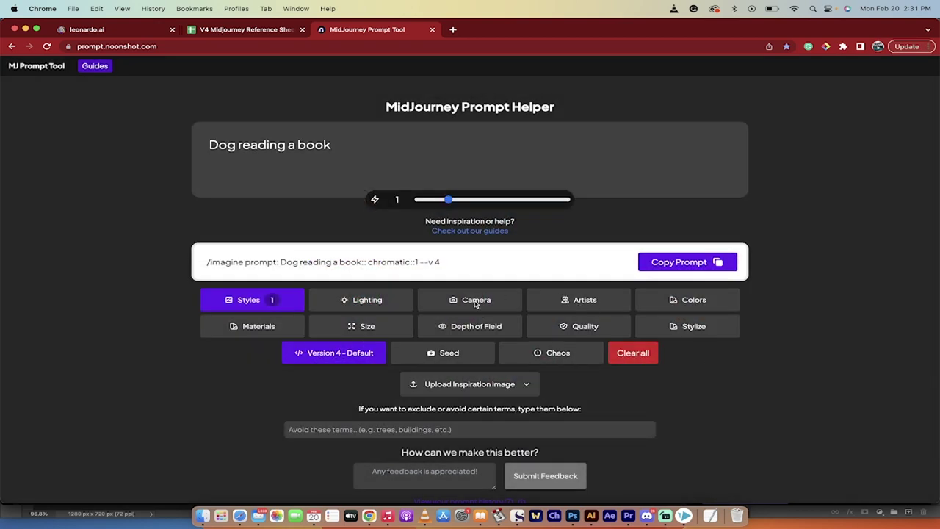
Step: Add Moonlight lighting to the prompt as moonlight::1
click(389, 300)
scroll(445, 292, down, 3)
scroll(452, 292, down, 2)
click(404, 281)
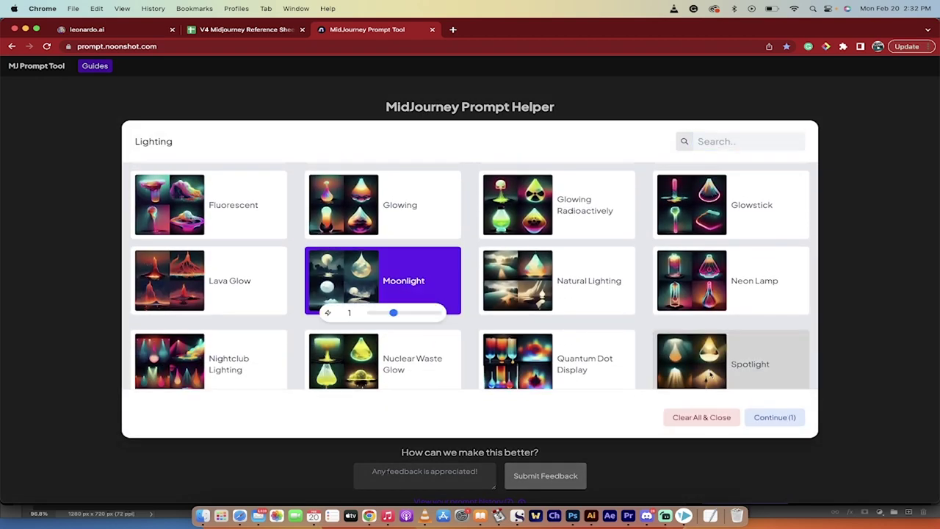
click(773, 417)
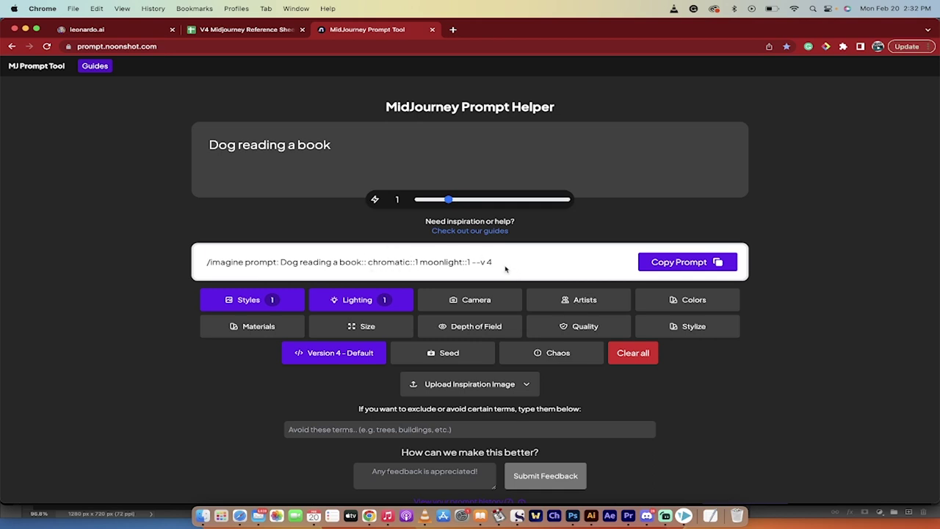
Step: Add Van Gogh as the artist, appending van gogh::1 to the prompt
click(131, 36)
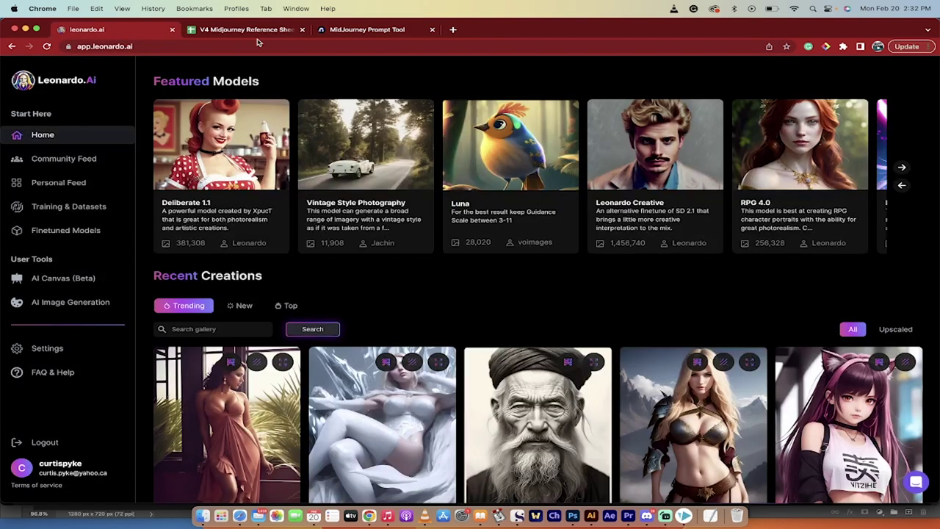
click(364, 31)
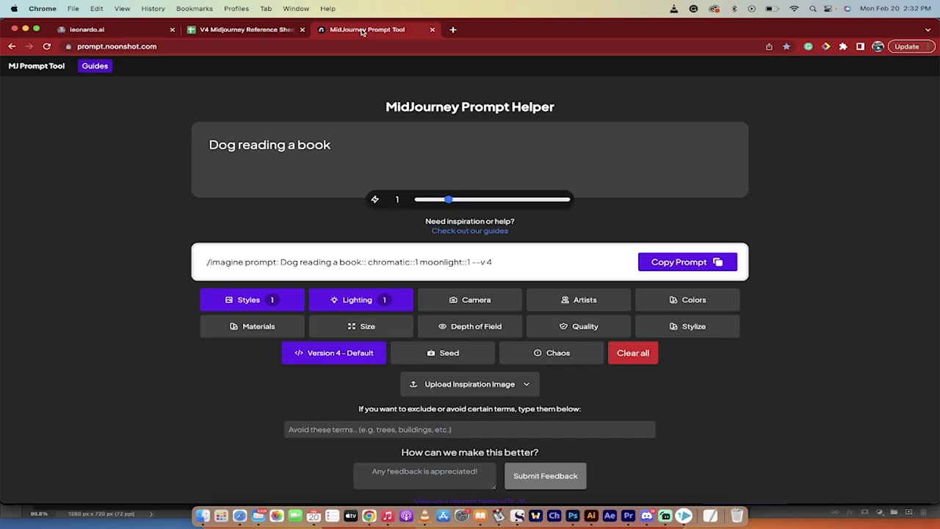
click(581, 300)
scroll(574, 283, down, 10)
click(574, 283)
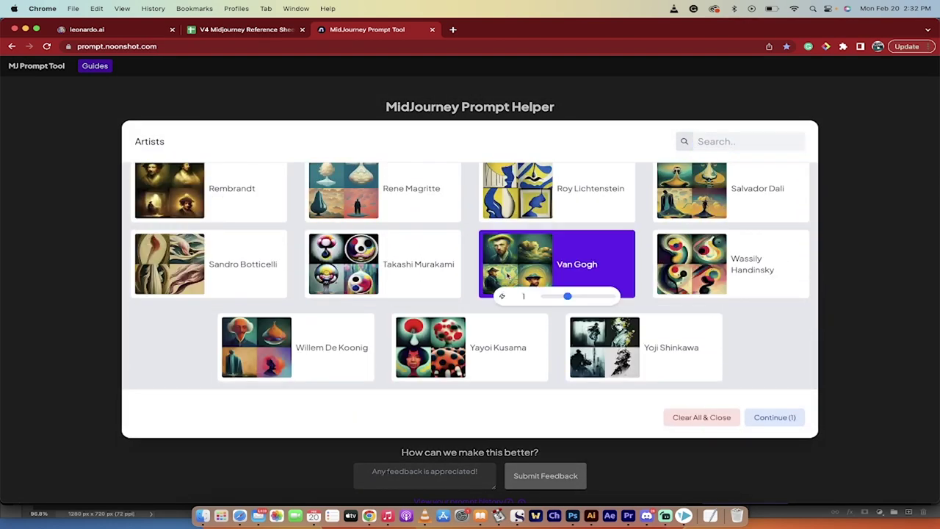
click(759, 416)
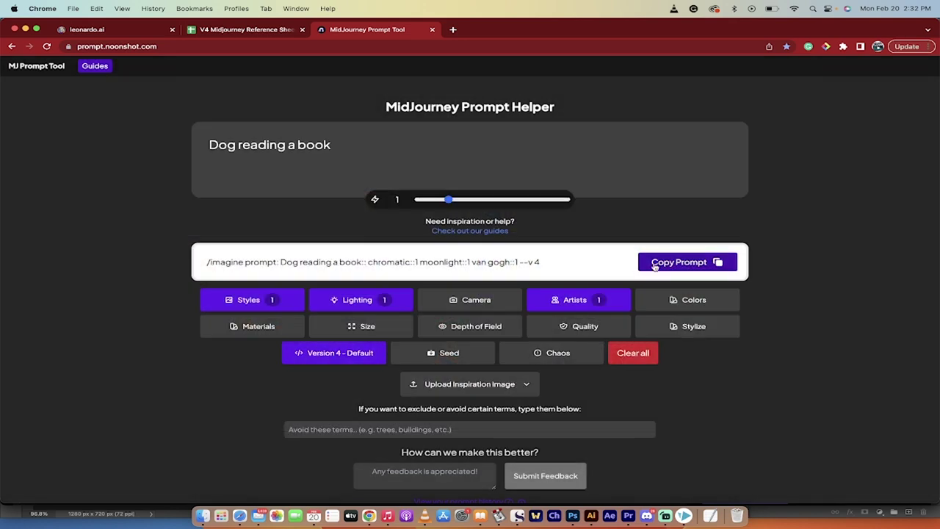
Step: Copy the finished prompt and send it to the Midjourney Bot in Discord as /imagine
click(551, 263)
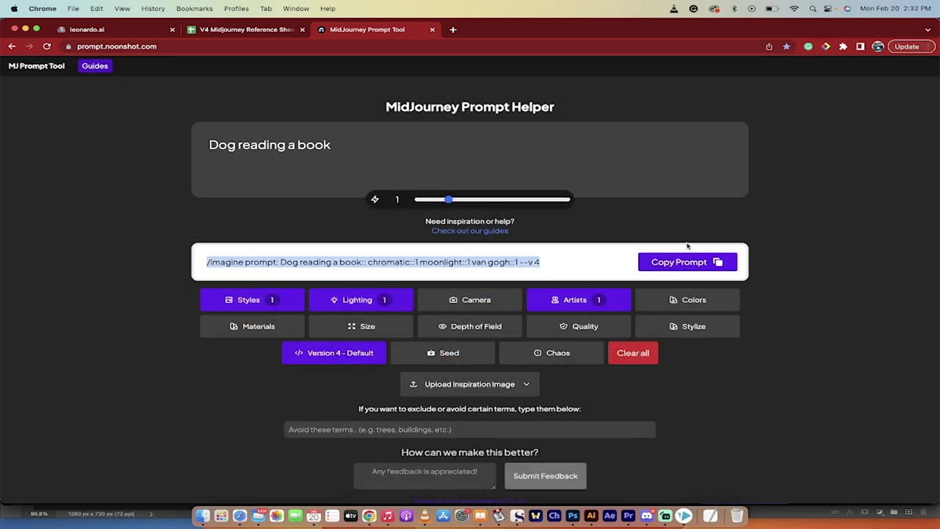
click(672, 265)
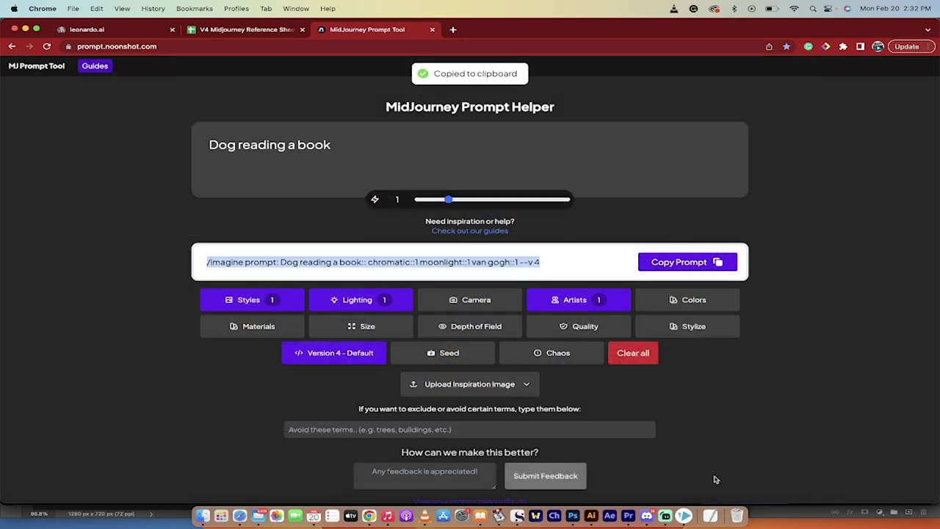
click(646, 515)
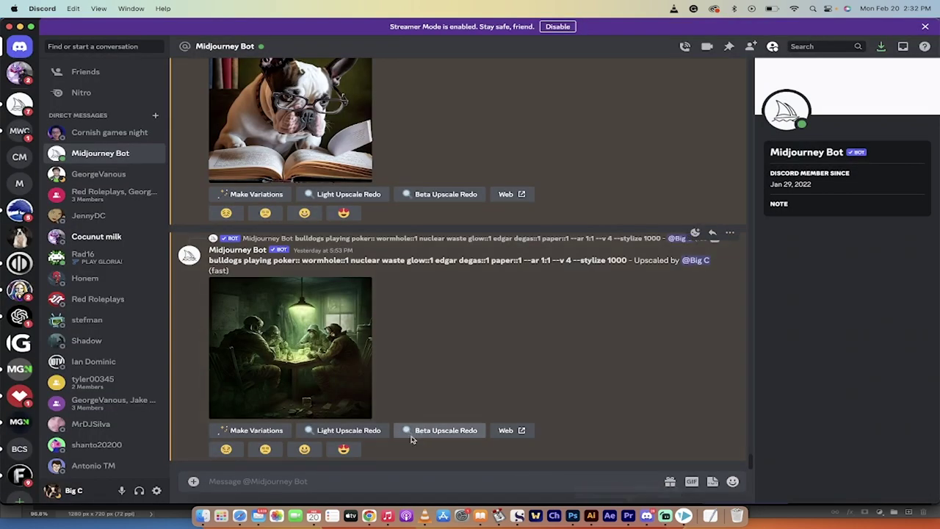
key(super+v)
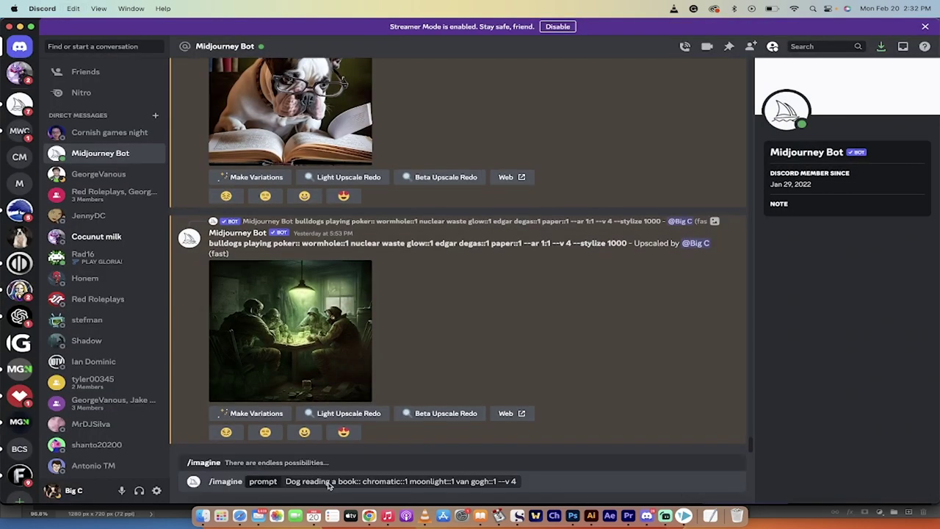
key(Return)
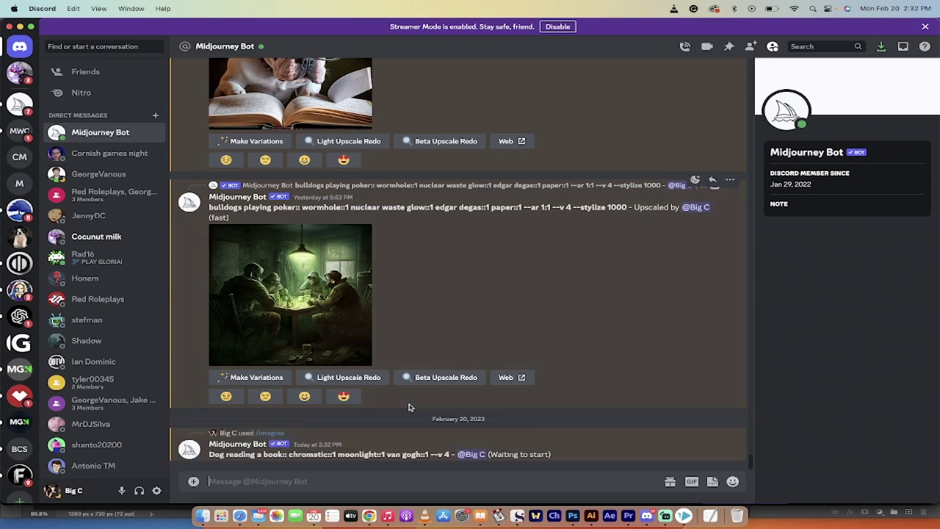
click(369, 516)
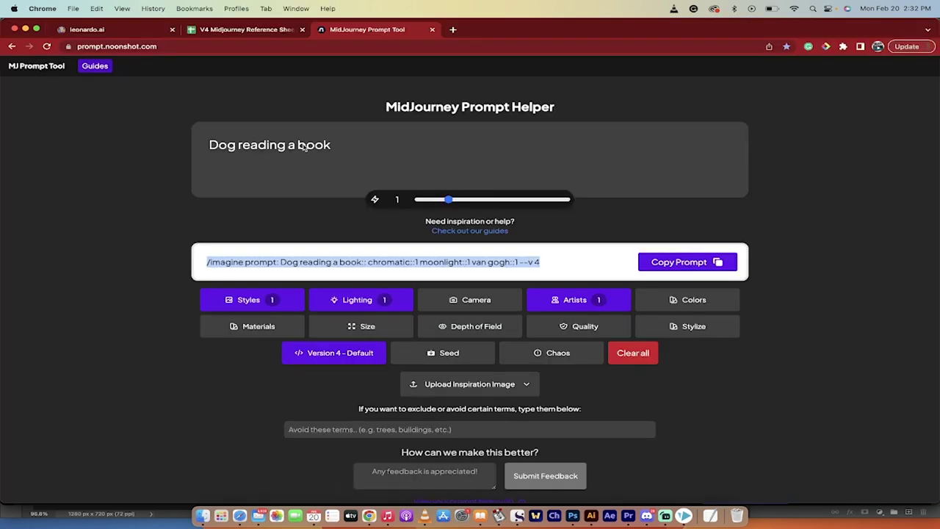
click(212, 30)
click(369, 31)
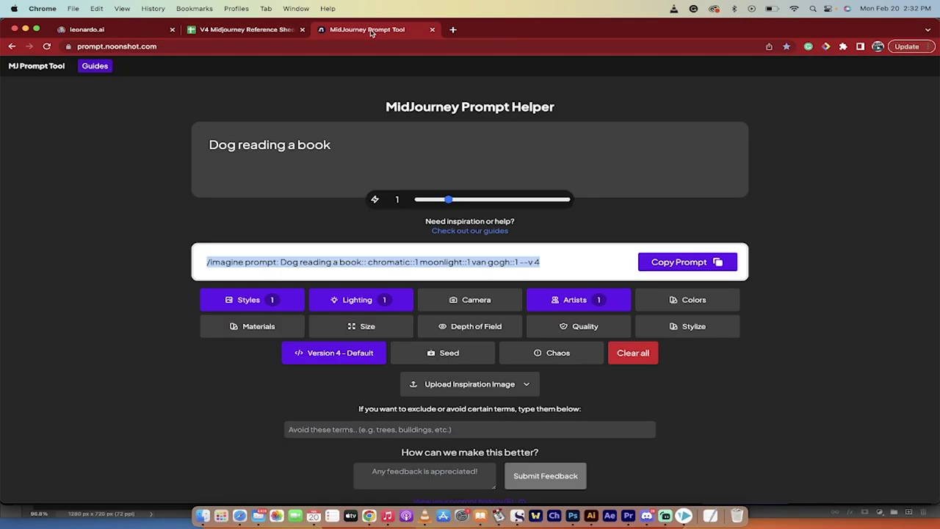